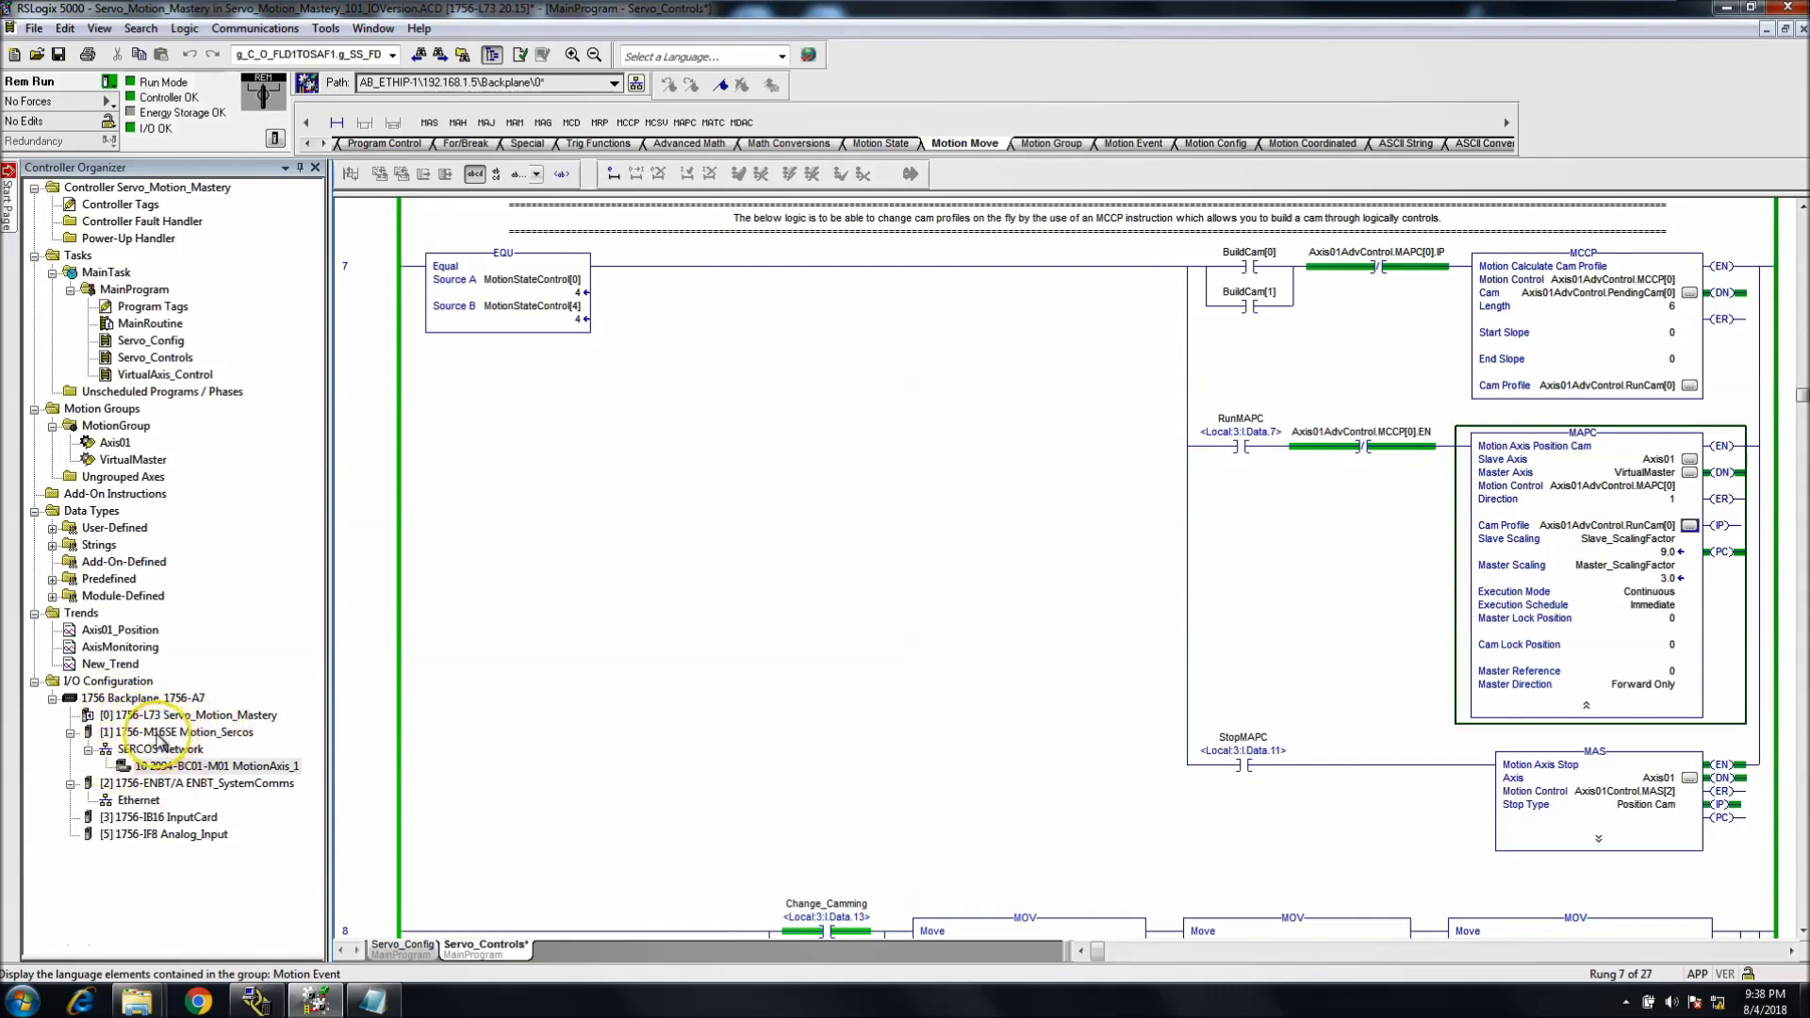
- Trace the 2094-BC01-M01 drive under the 1756-M16SE SERCOS Network, then switch to RSLinx Classic
{"action": "left_click", "coordinate": [157, 733]}
{"action": "left_click", "coordinate": [146, 749]}
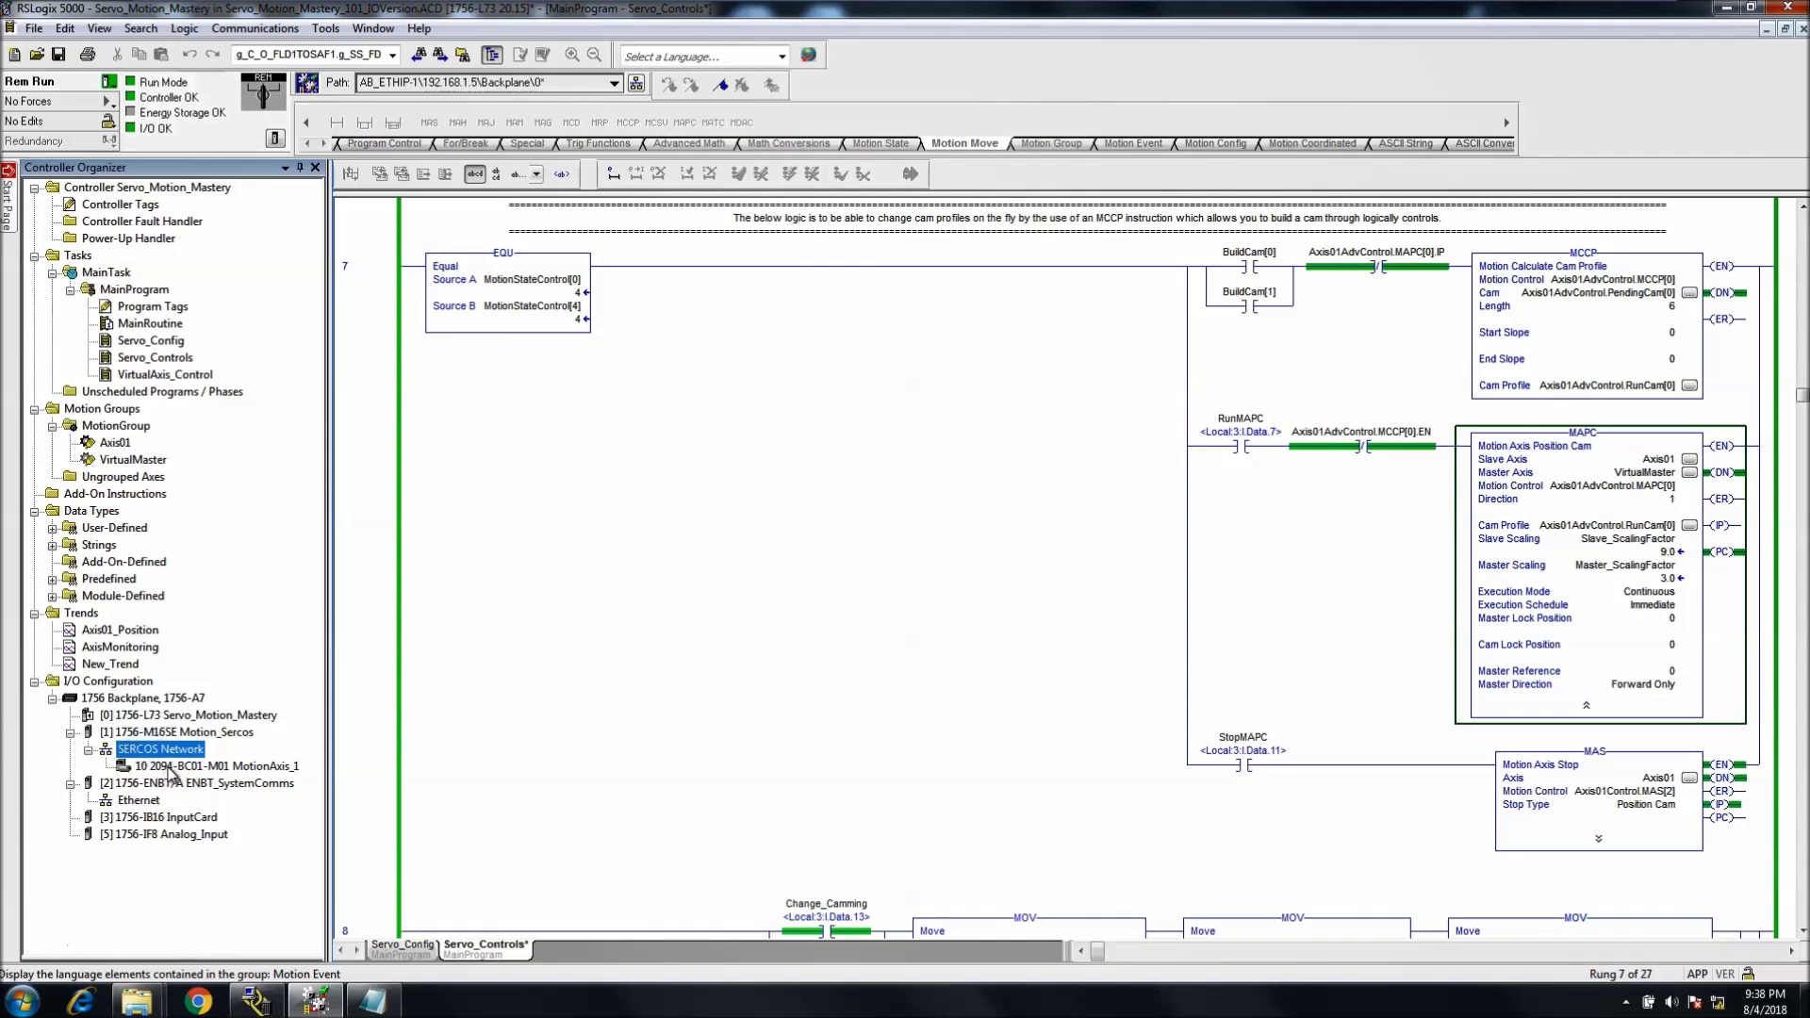
{"action": "left_click", "coordinate": [175, 766]}
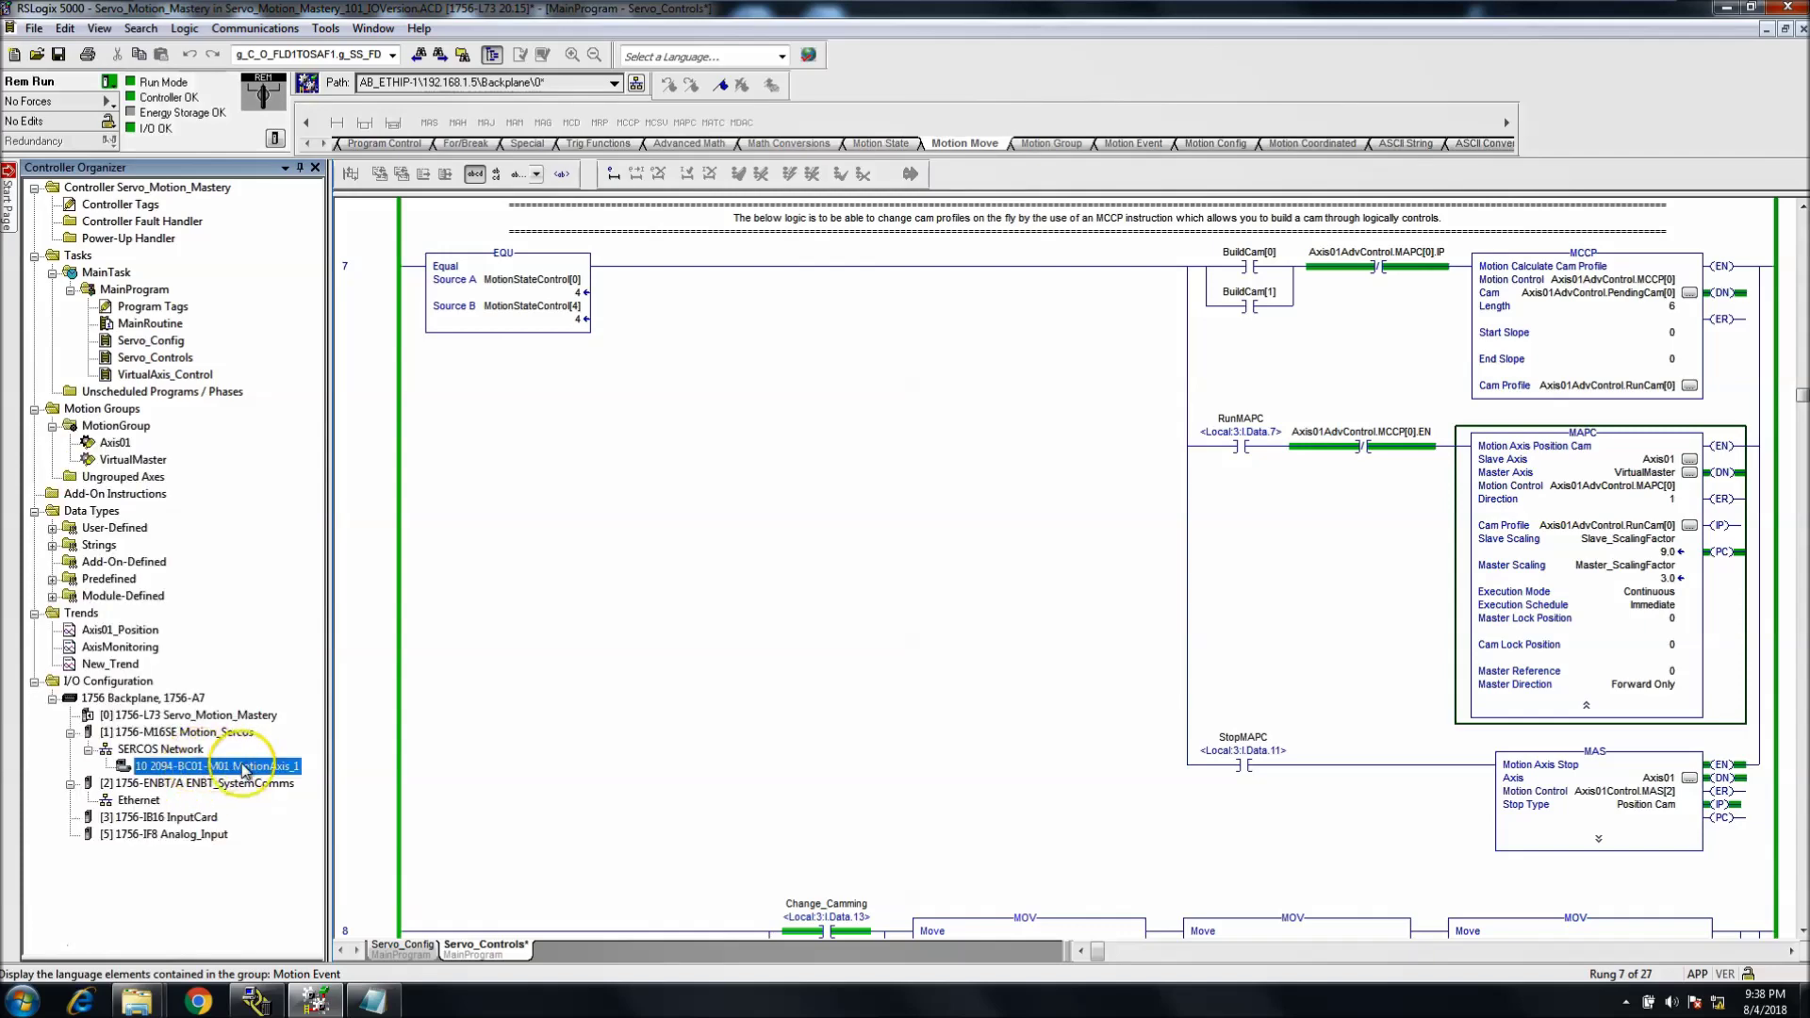
{"action": "left_click", "coordinate": [257, 1001]}
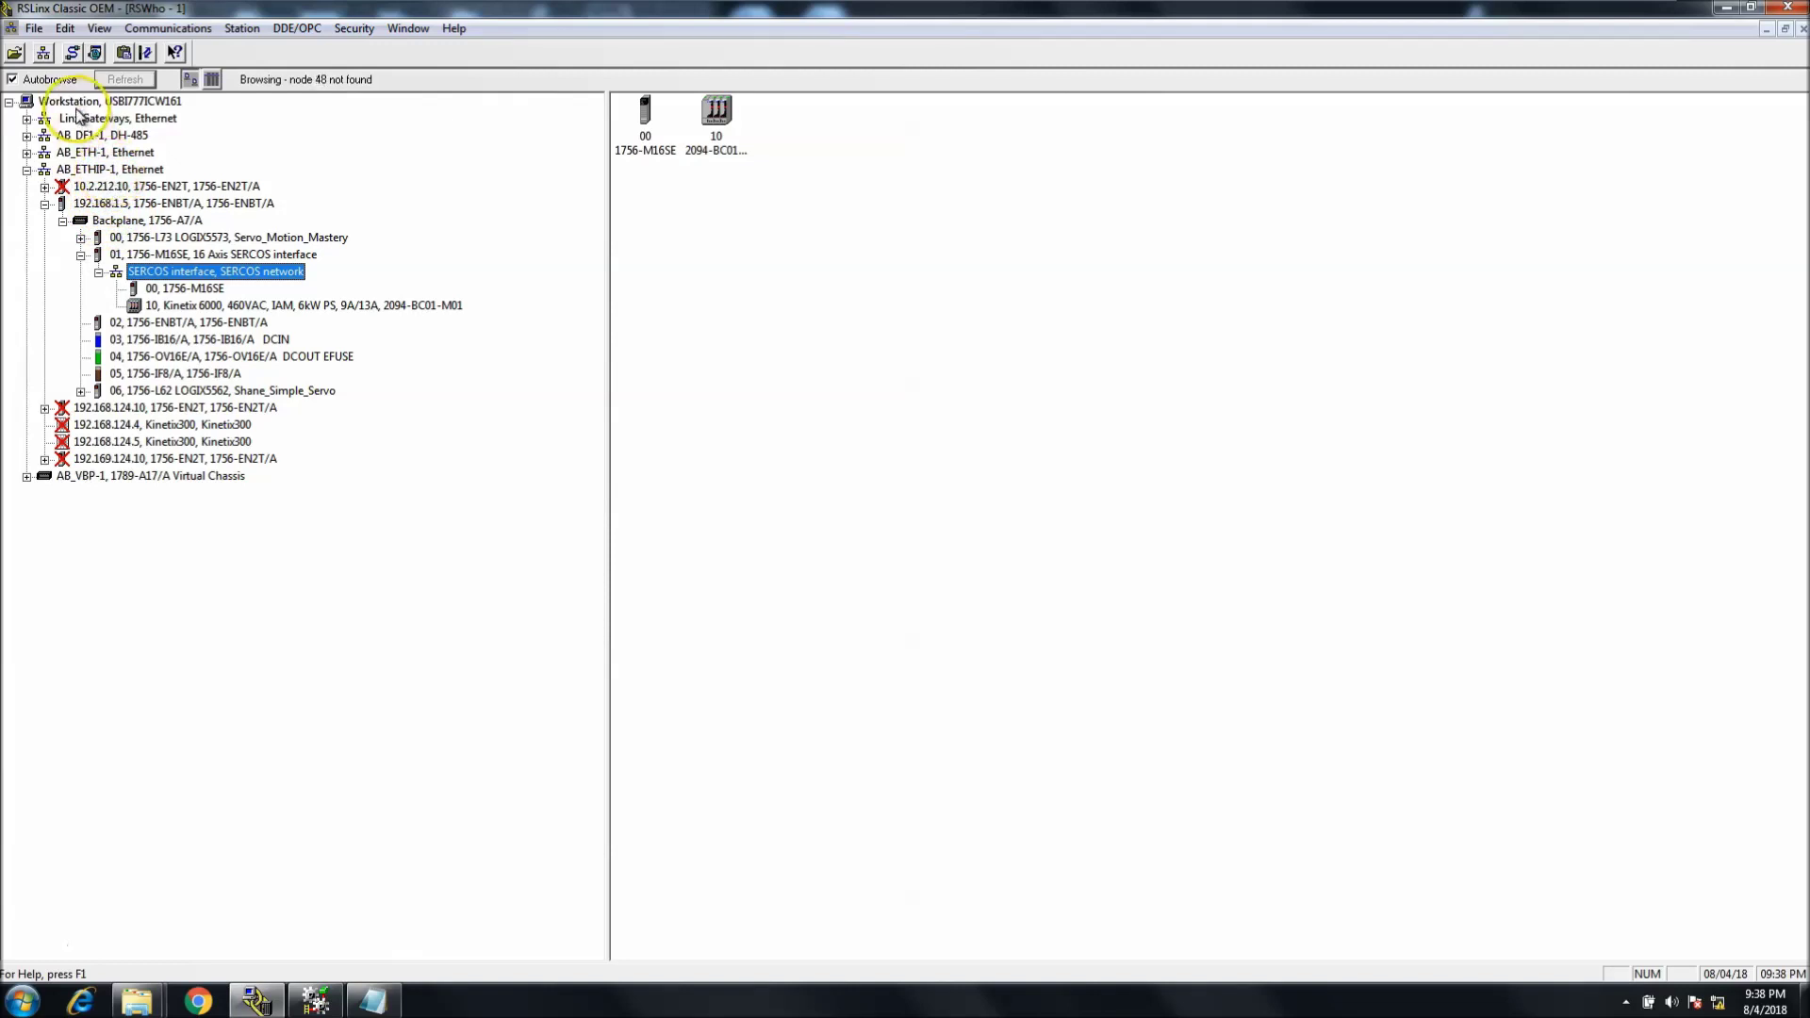
{"action": "left_click", "coordinate": [73, 48]}
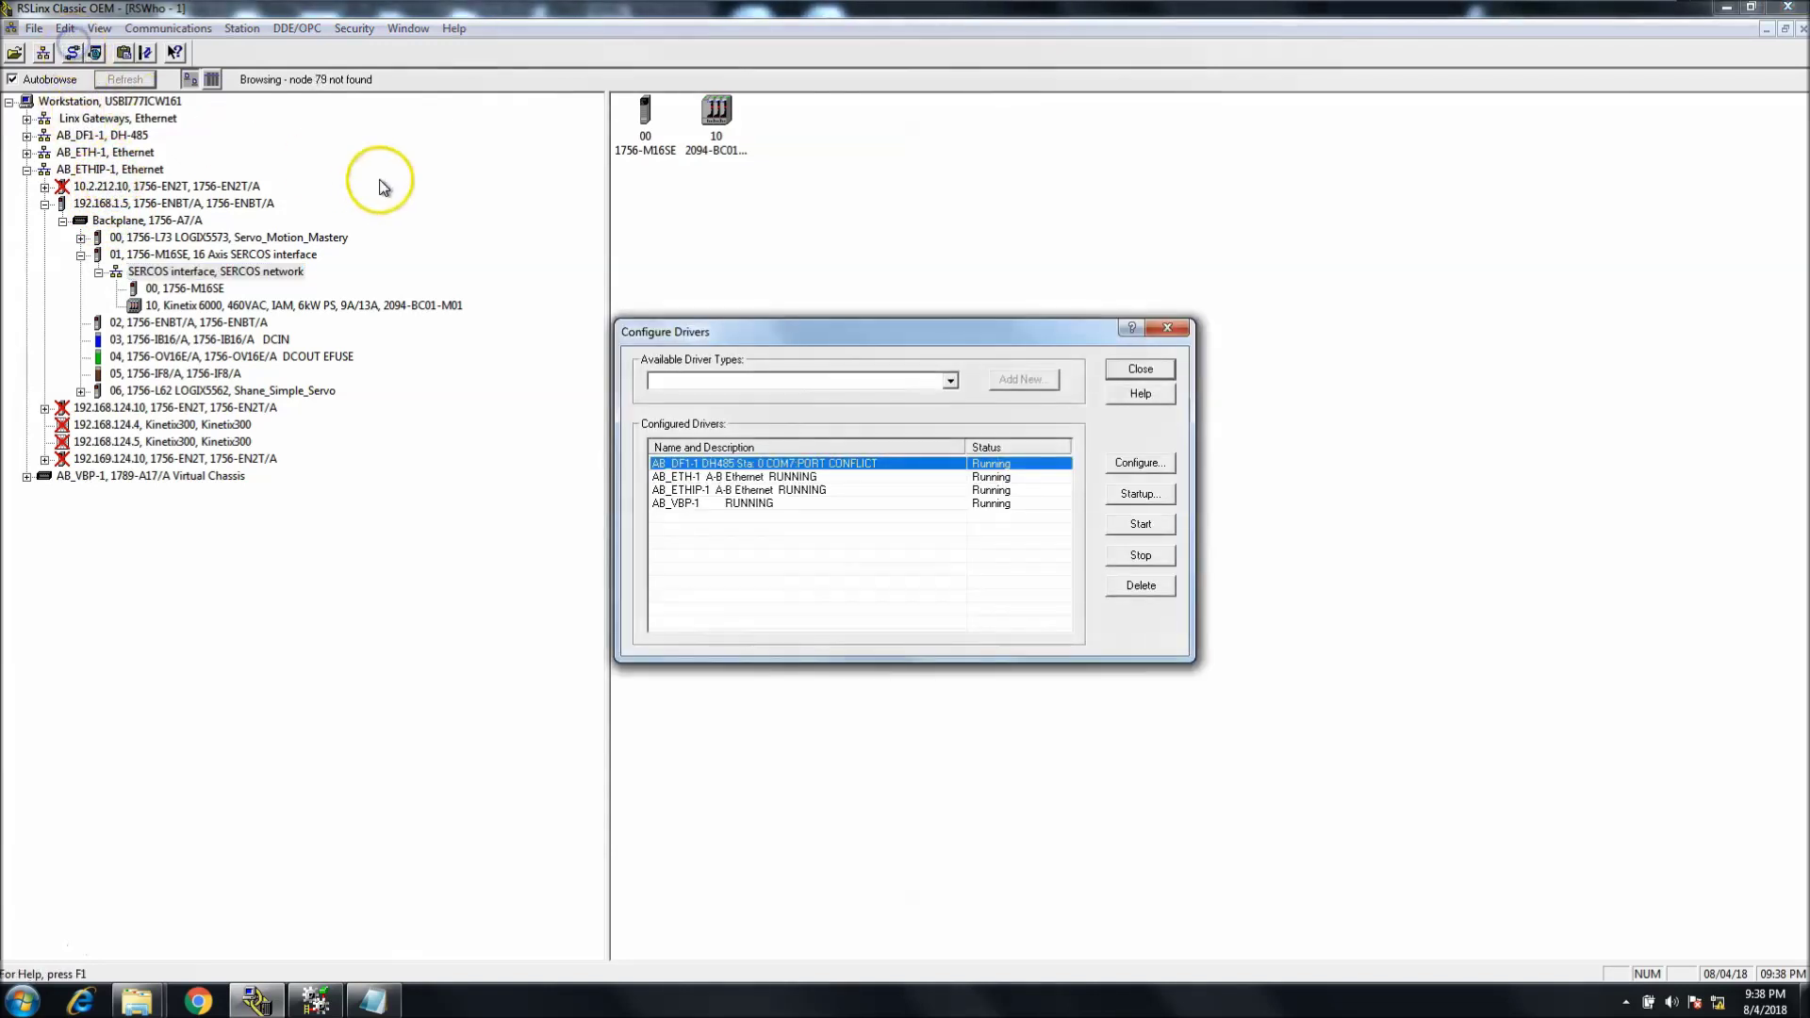
{"action": "left_click", "coordinate": [951, 379]}
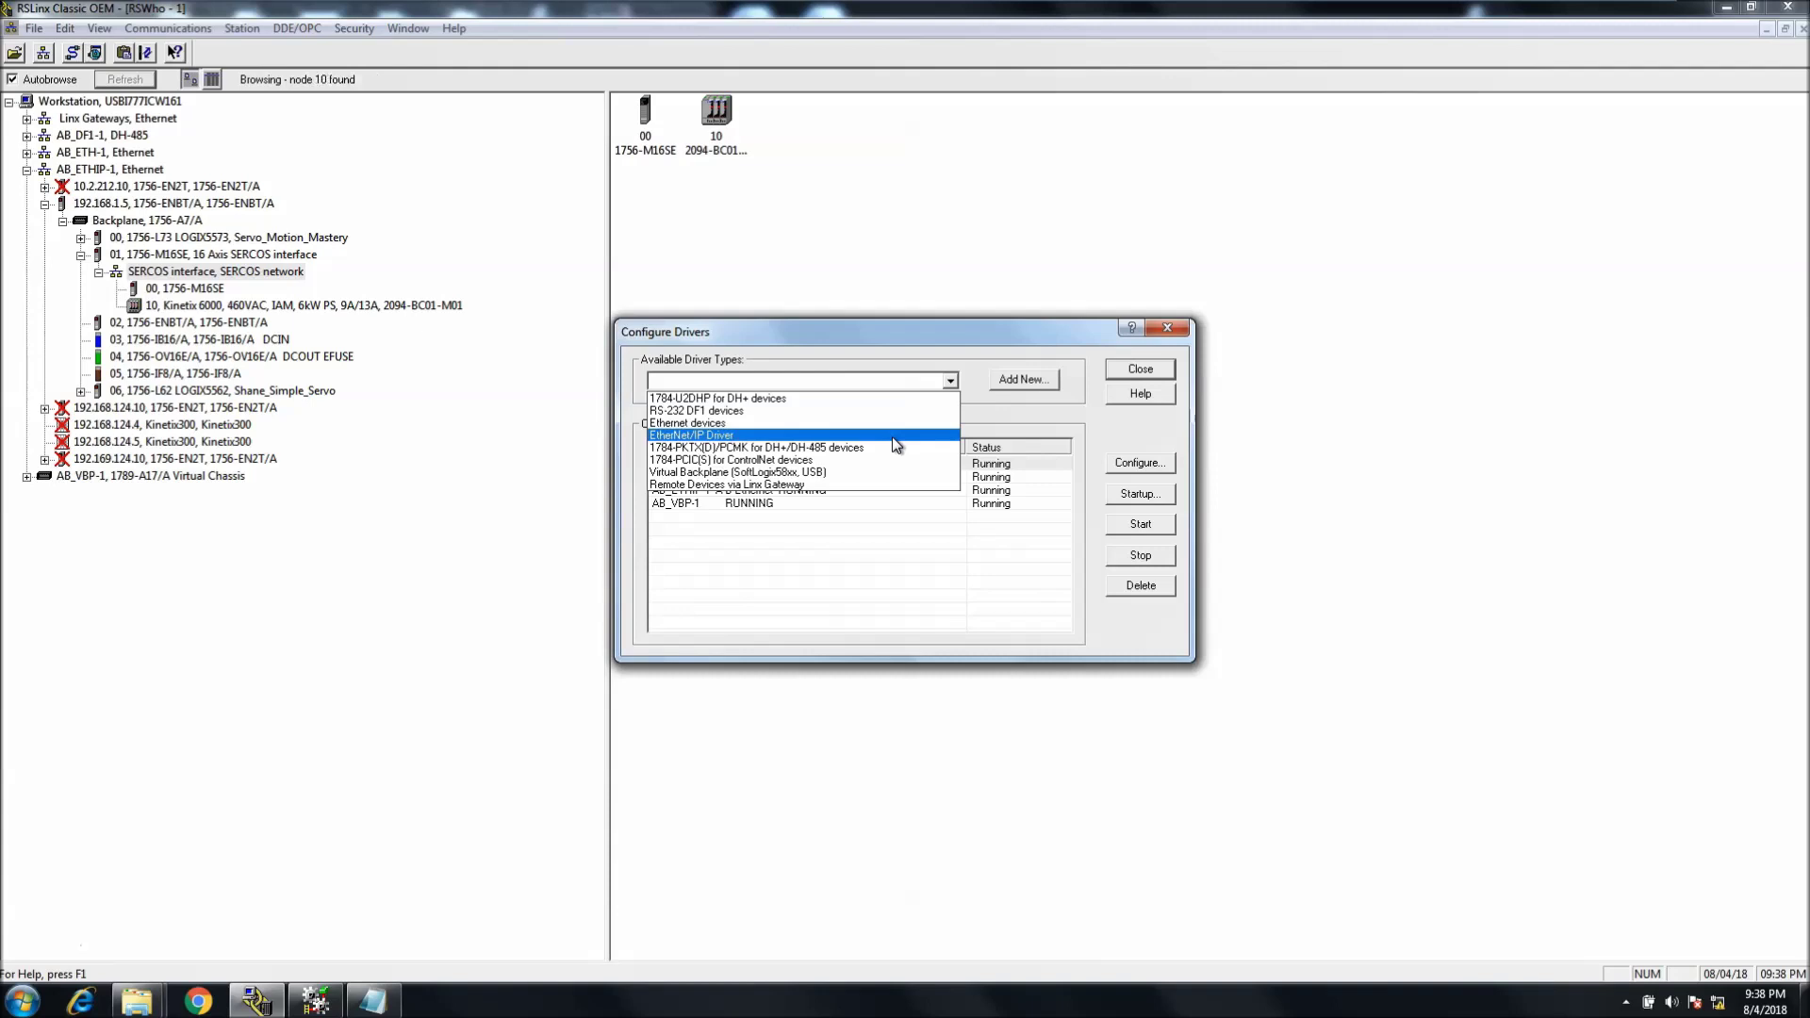
{"action": "left_click", "coordinate": [1140, 370]}
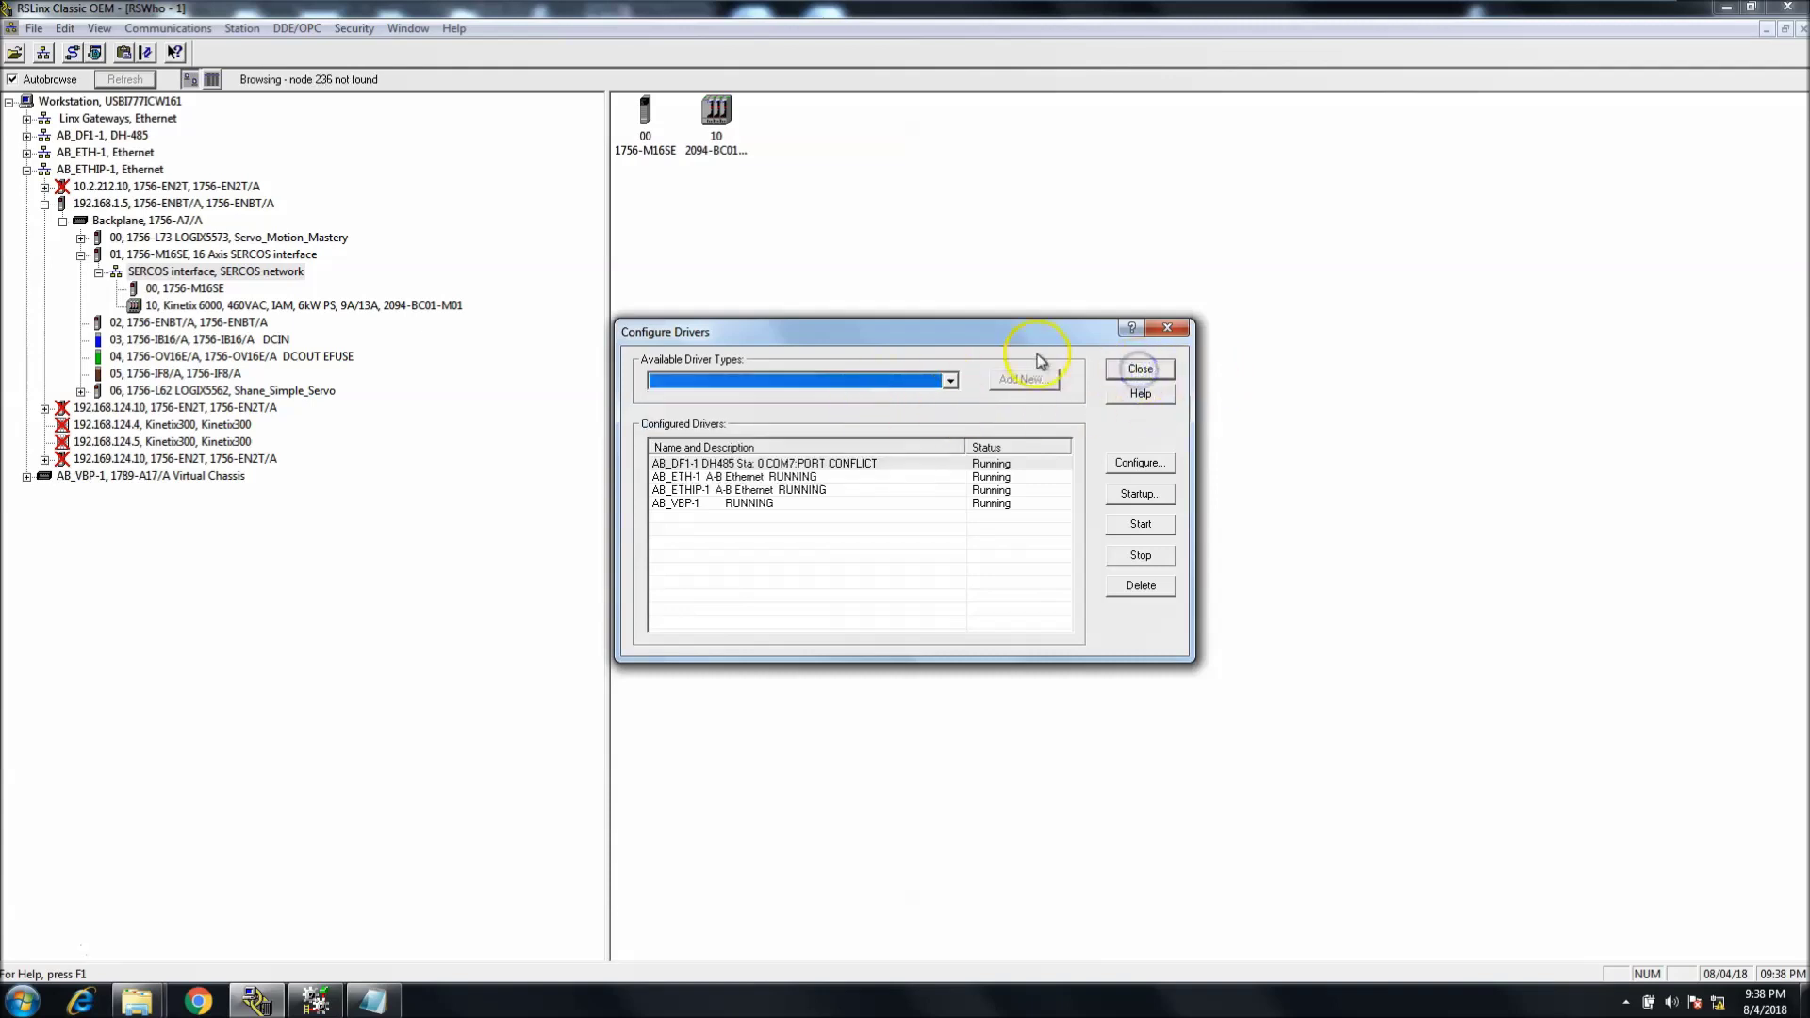
{"action": "left_click", "coordinate": [1140, 368]}
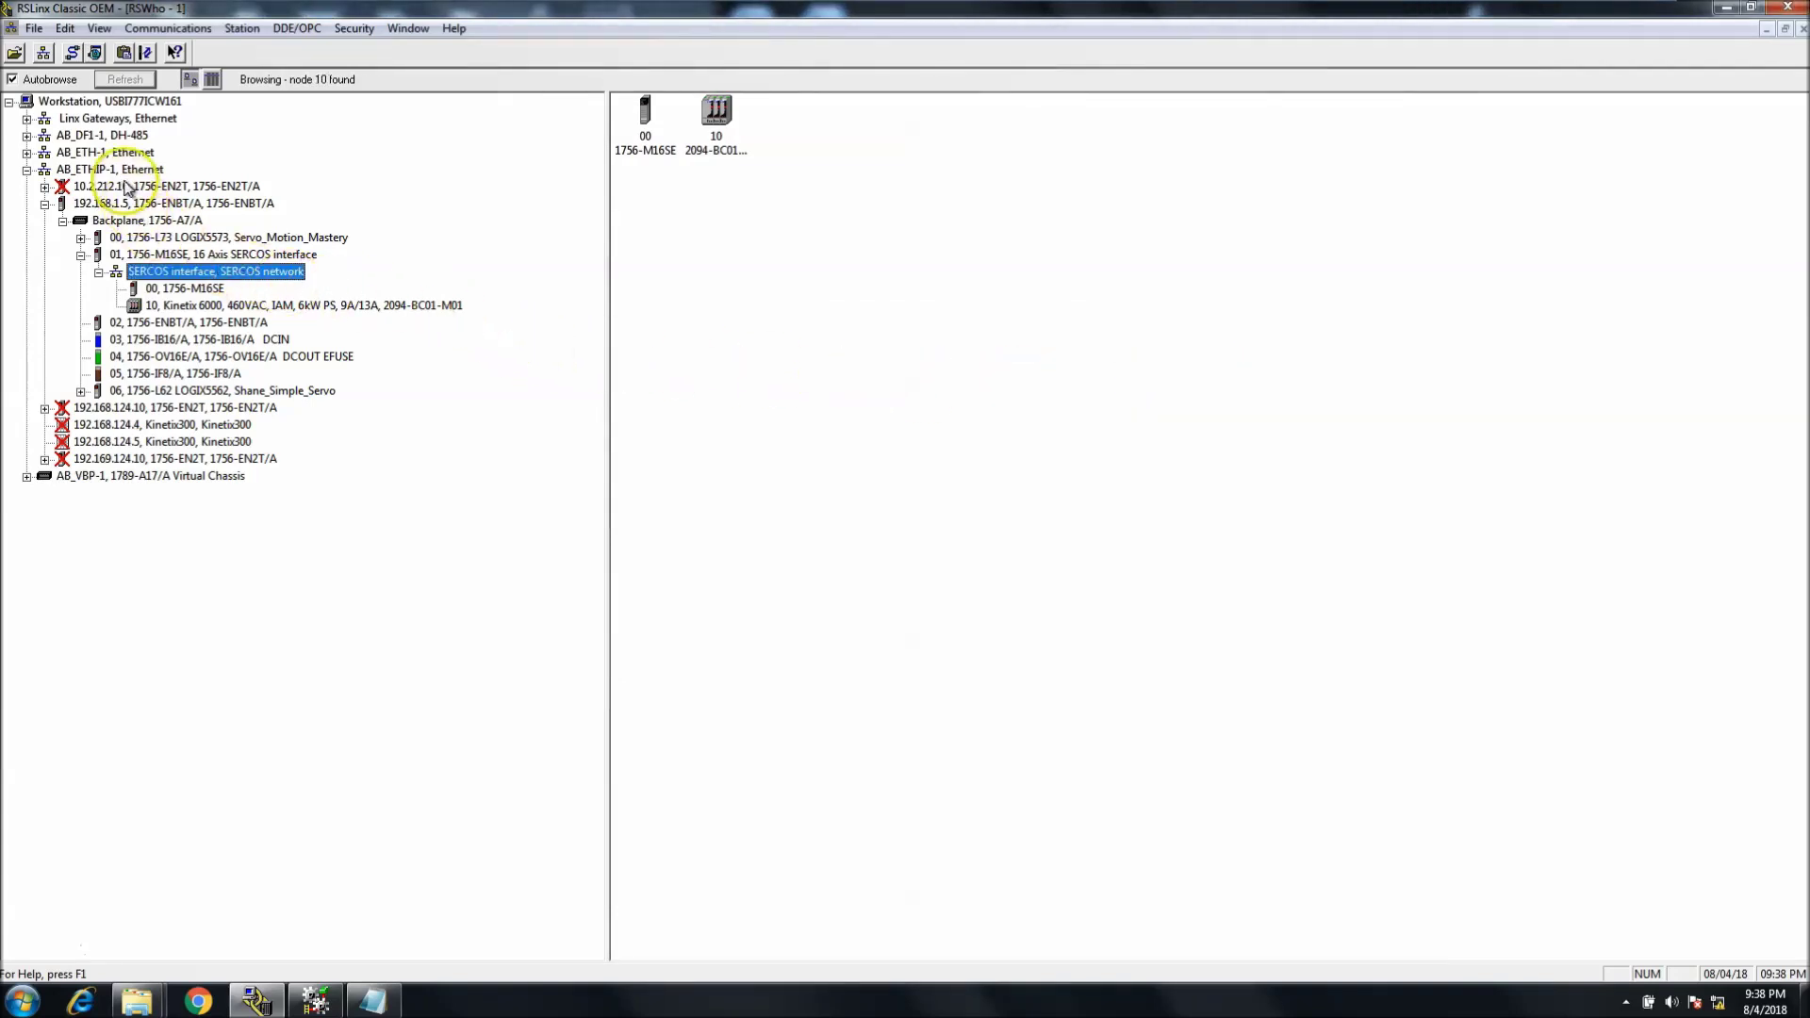
{"action": "right_click", "coordinate": [105, 169]}
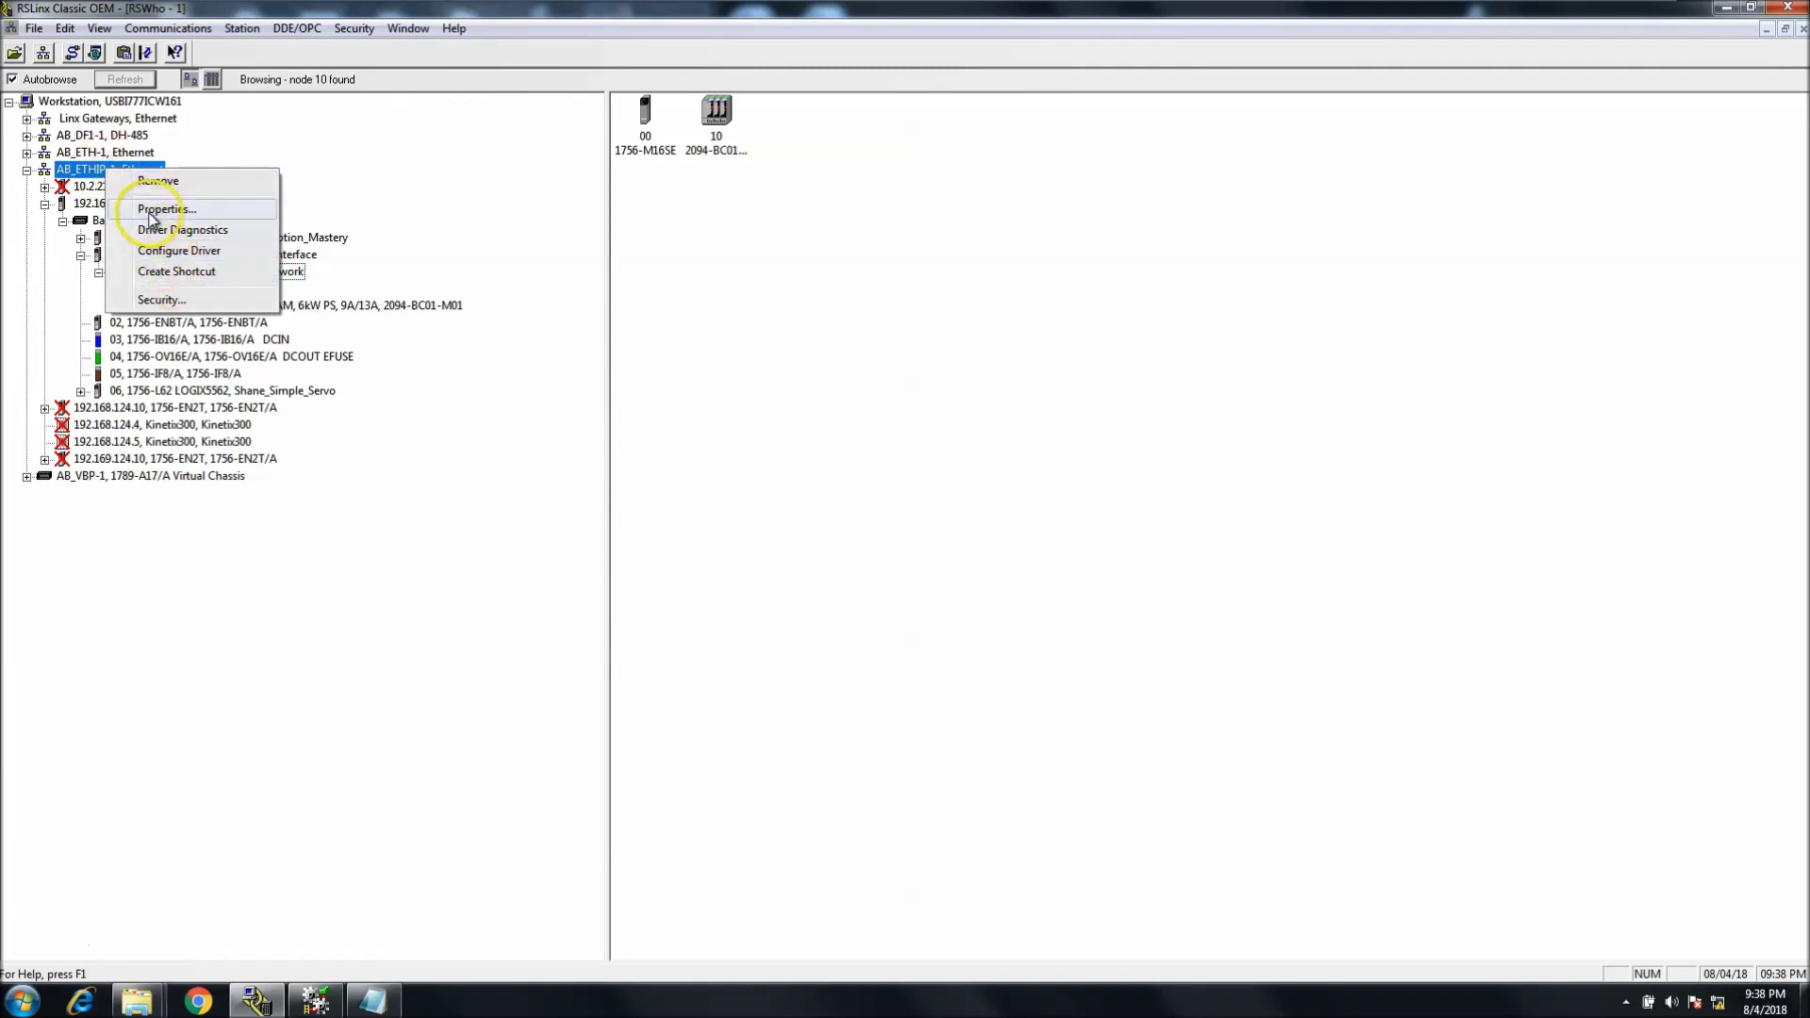
{"action": "left_click", "coordinate": [151, 212]}
{"action": "left_click", "coordinate": [849, 323]}
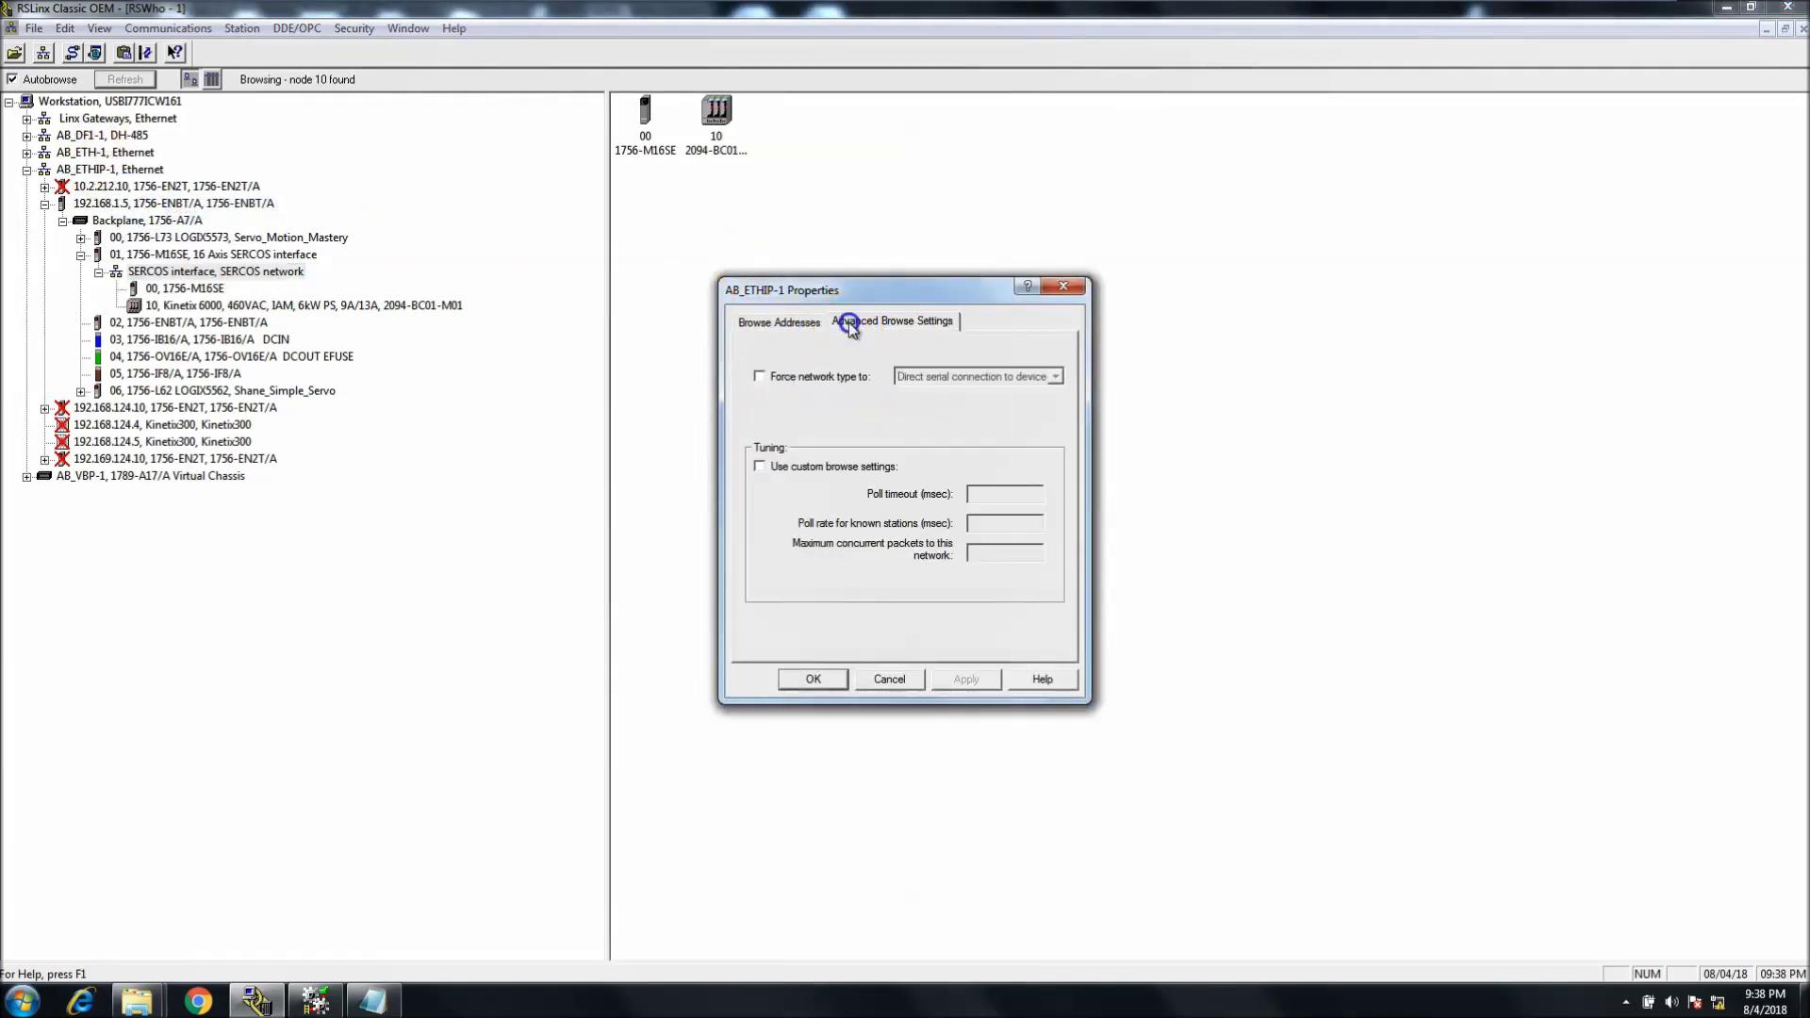
{"action": "left_click", "coordinate": [886, 679]}
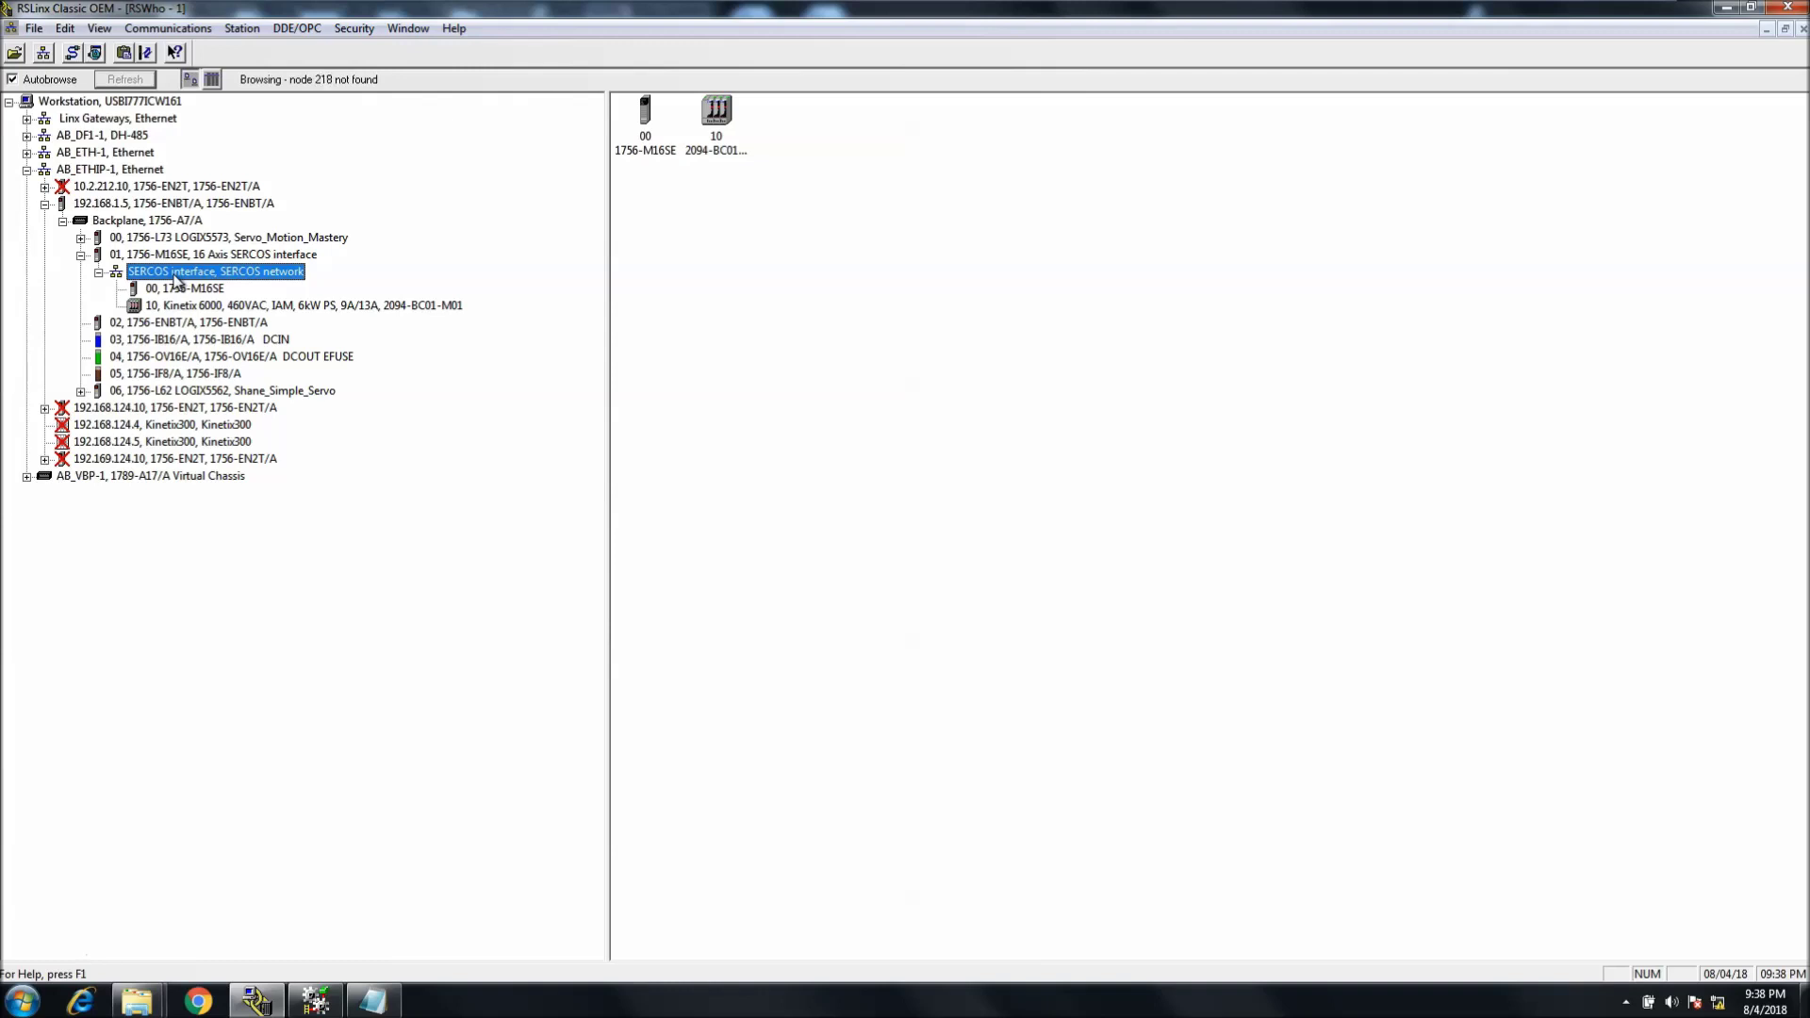
{"action": "left_click", "coordinate": [44, 204]}
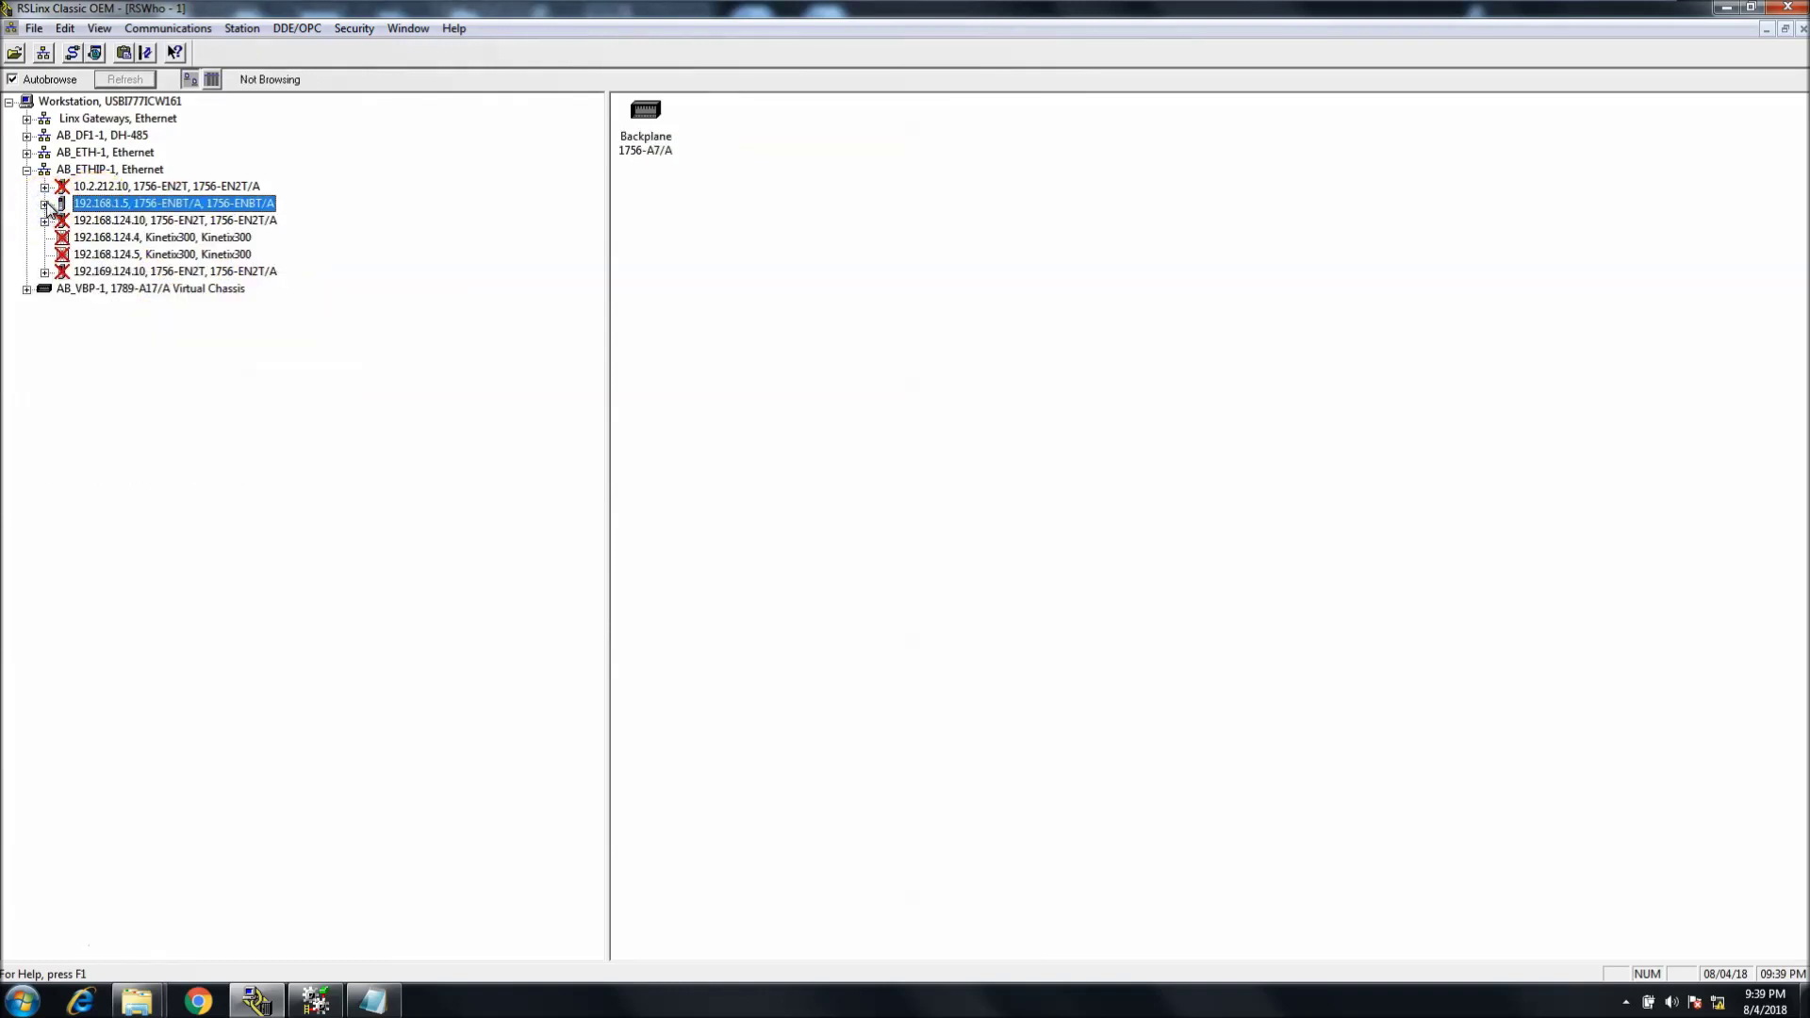
{"action": "left_click", "coordinate": [44, 204]}
{"action": "left_click", "coordinate": [64, 222]}
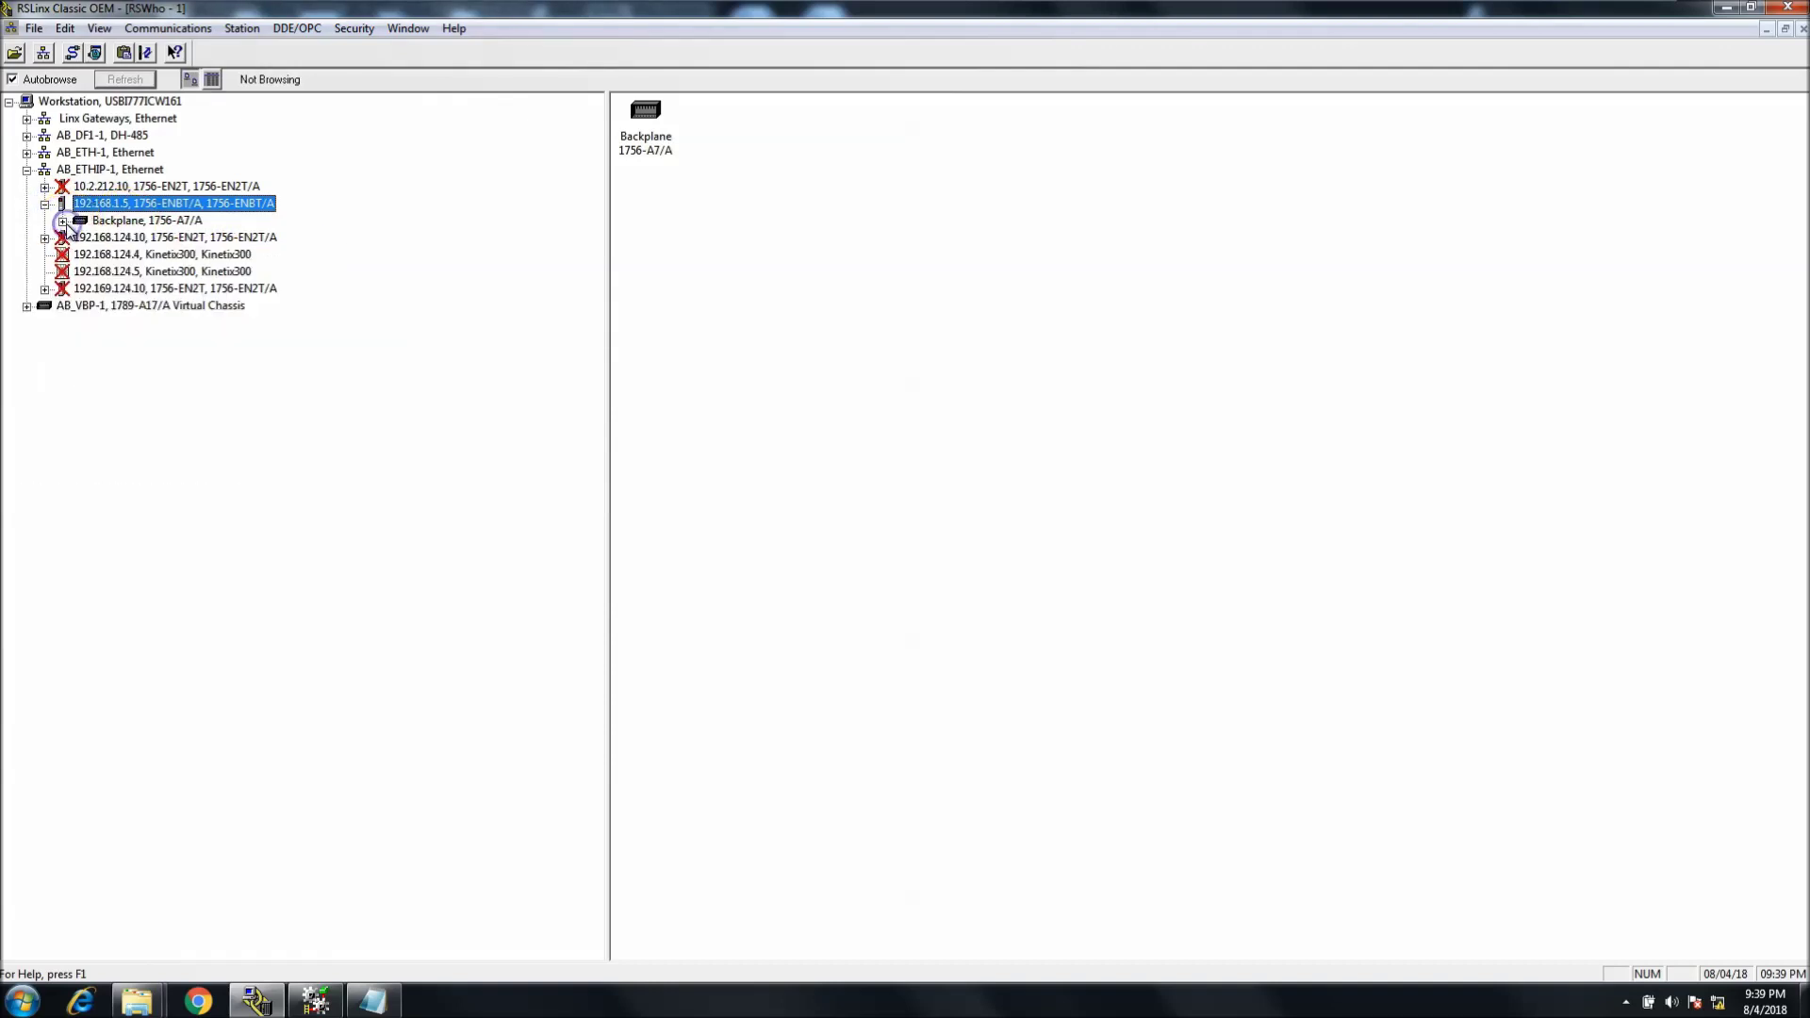
{"action": "left_click", "coordinate": [63, 221]}
{"action": "left_click", "coordinate": [82, 257]}
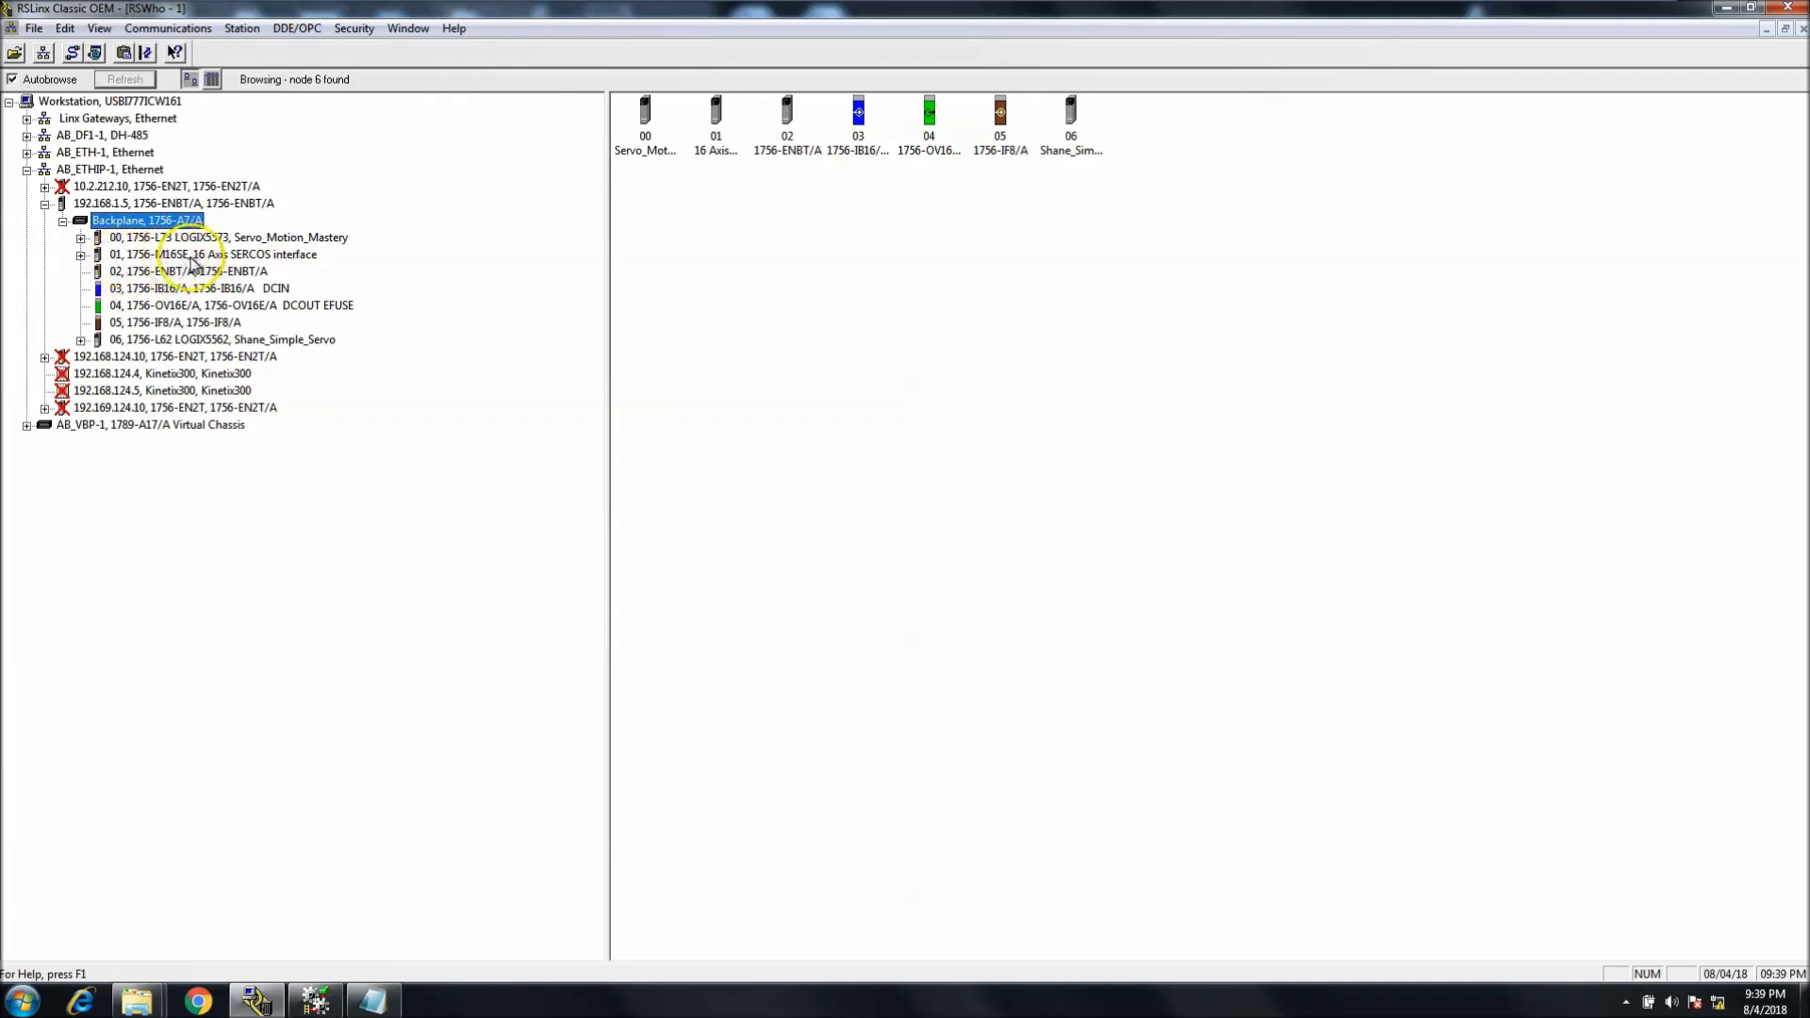
{"action": "left_click", "coordinate": [91, 254]}
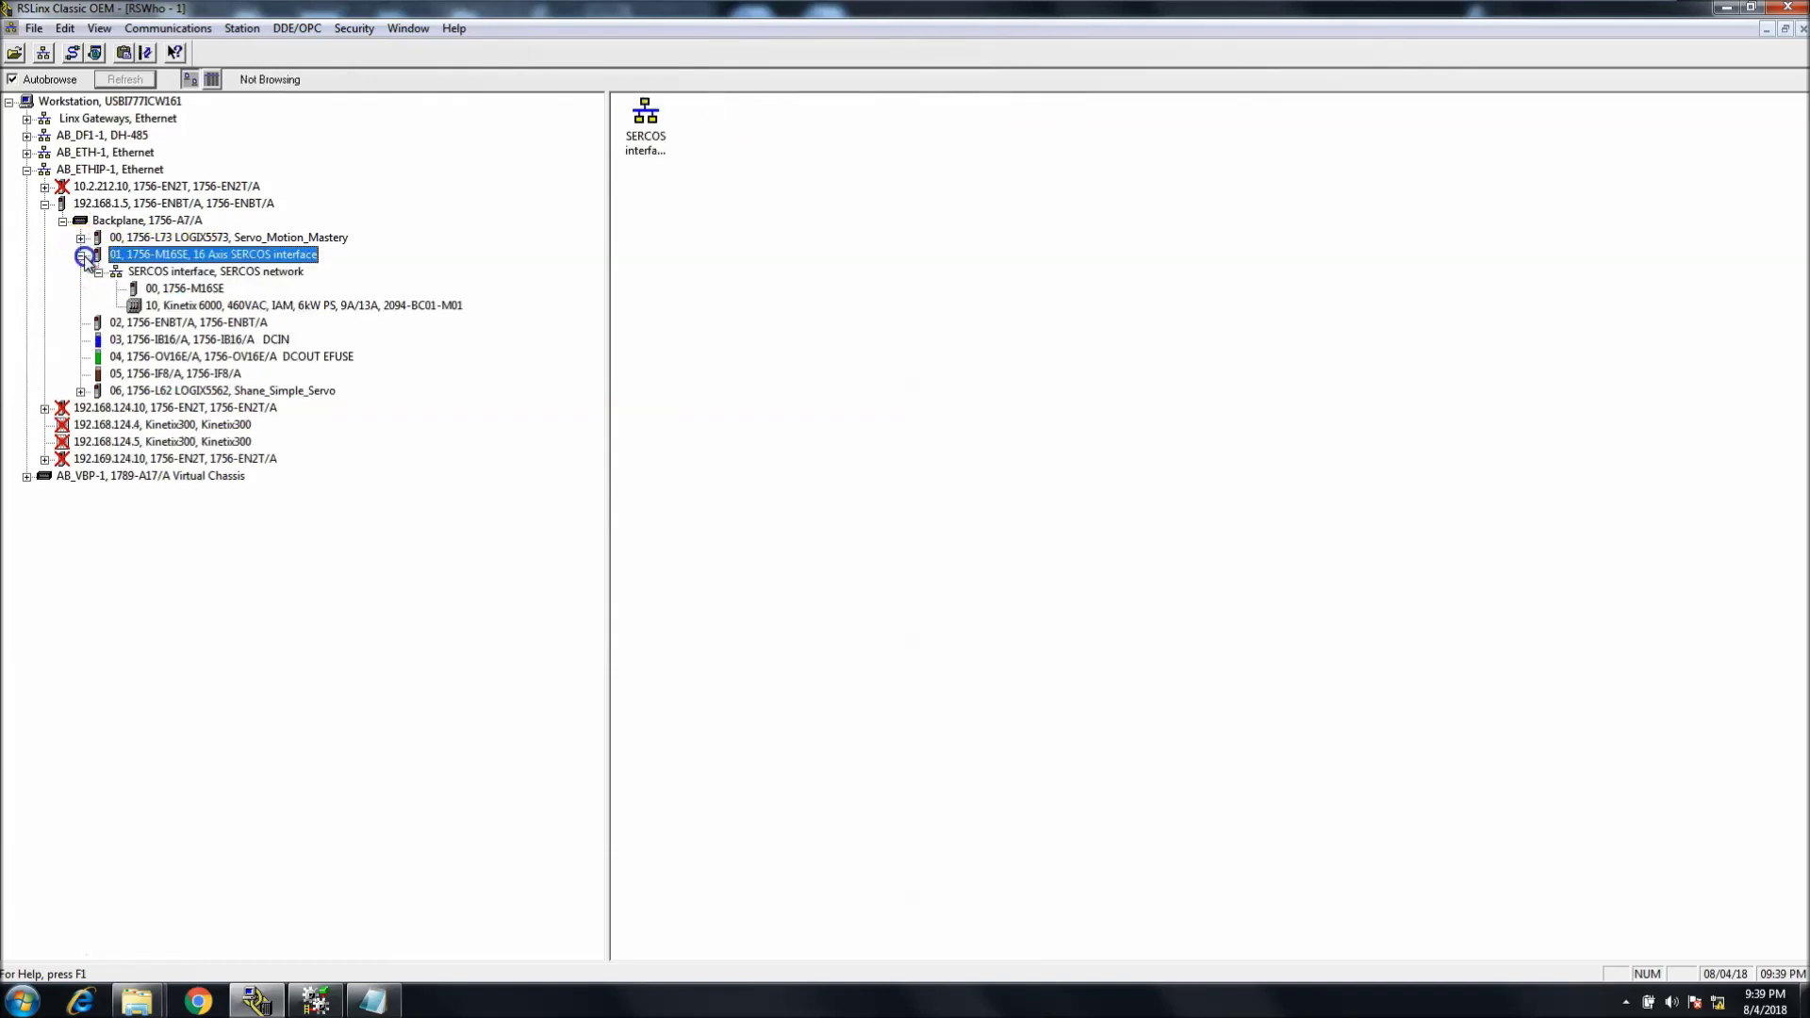
{"action": "left_click", "coordinate": [215, 308]}
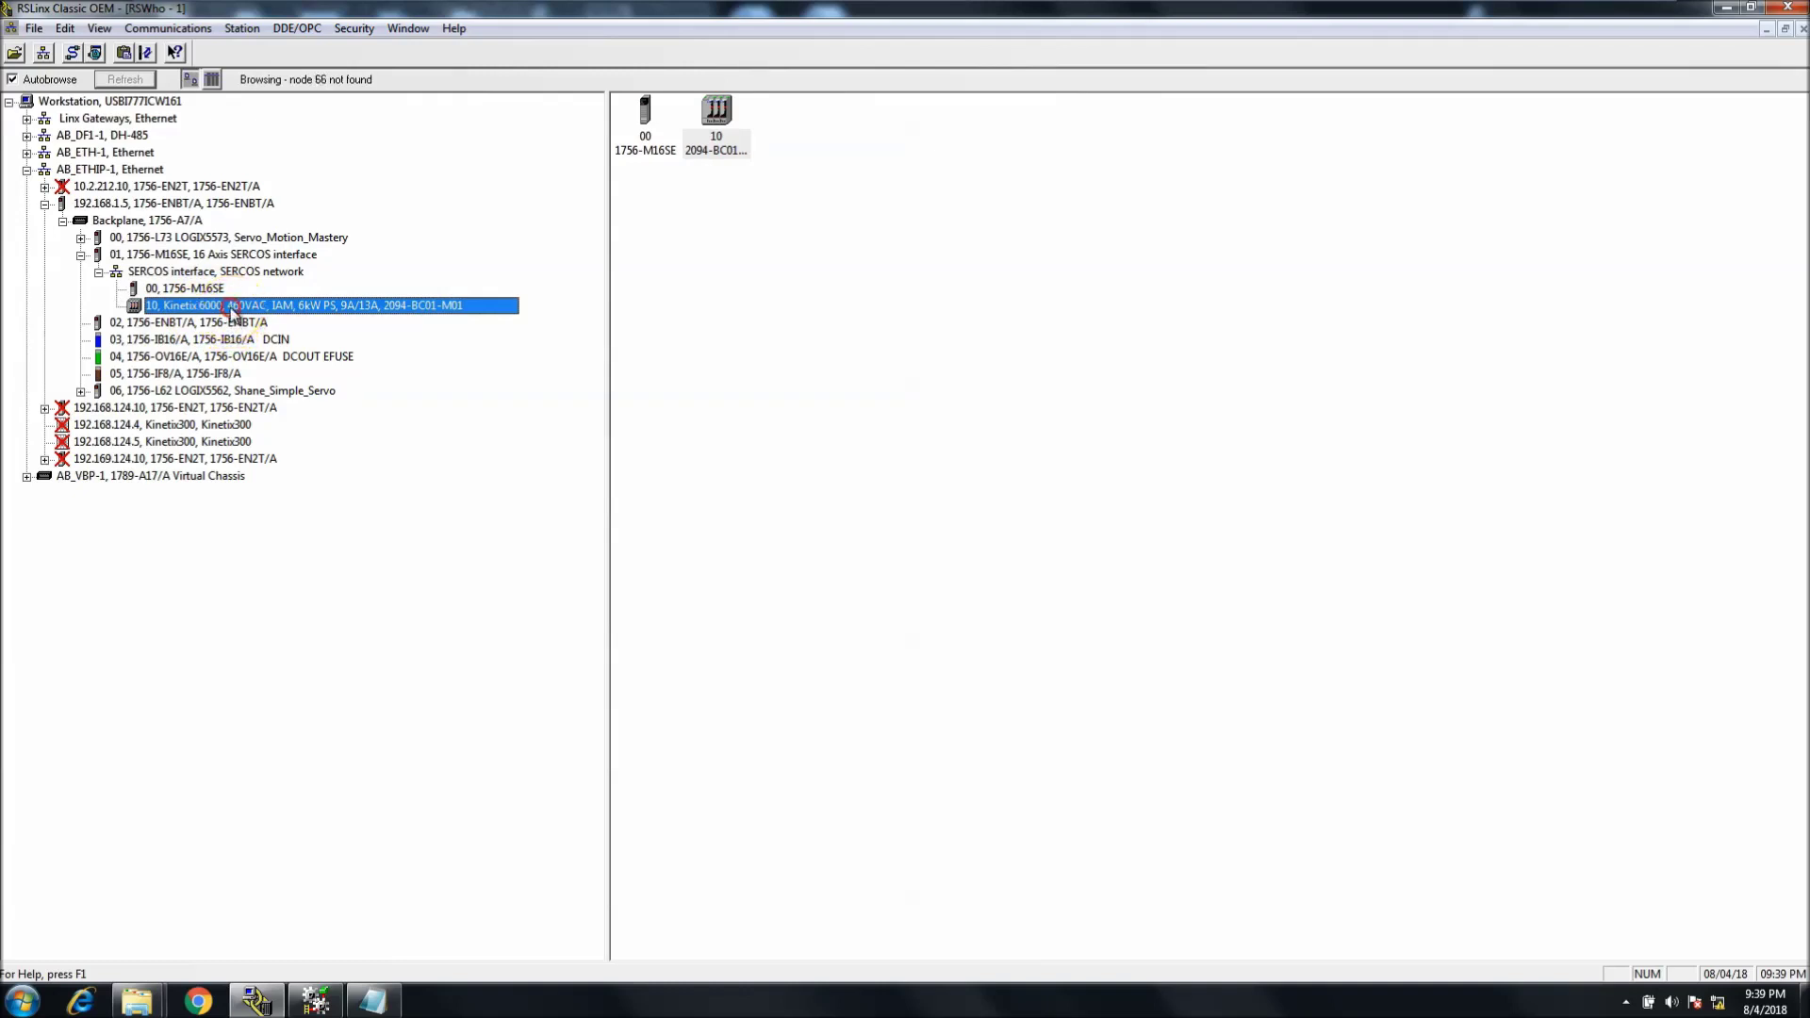
{"action": "right_click", "coordinate": [231, 312]}
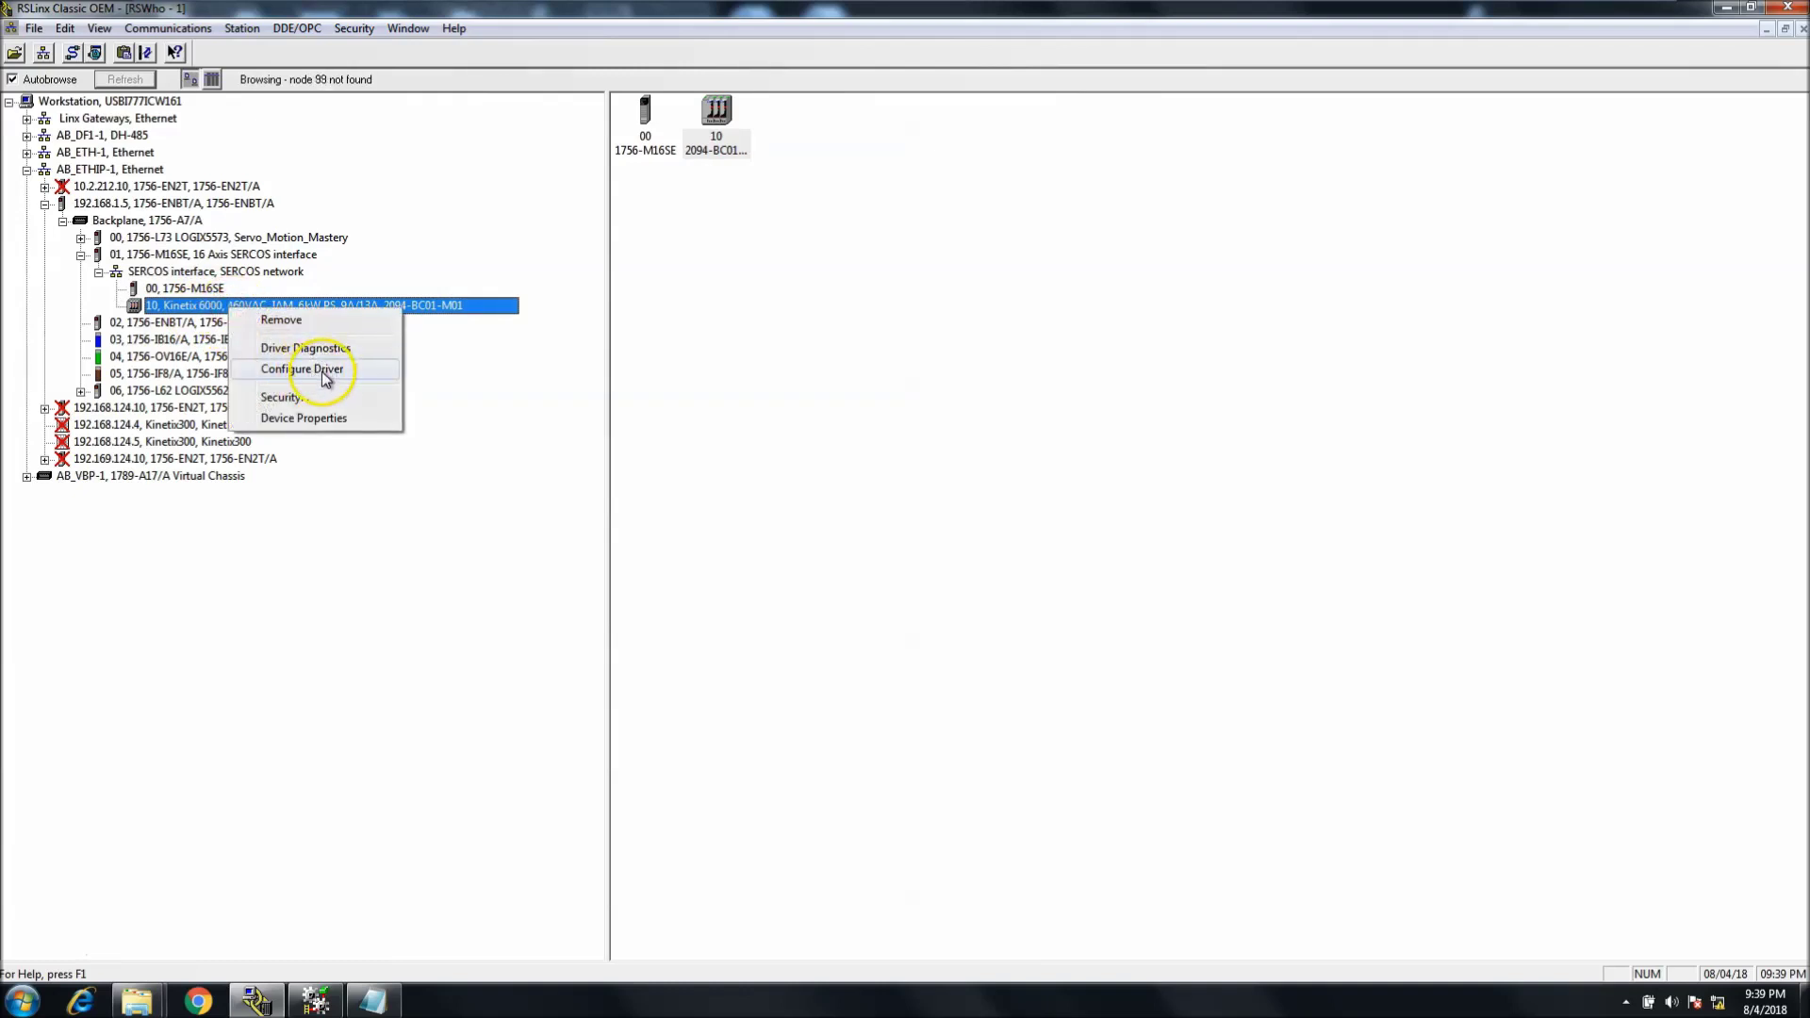
{"action": "left_click", "coordinate": [326, 371]}
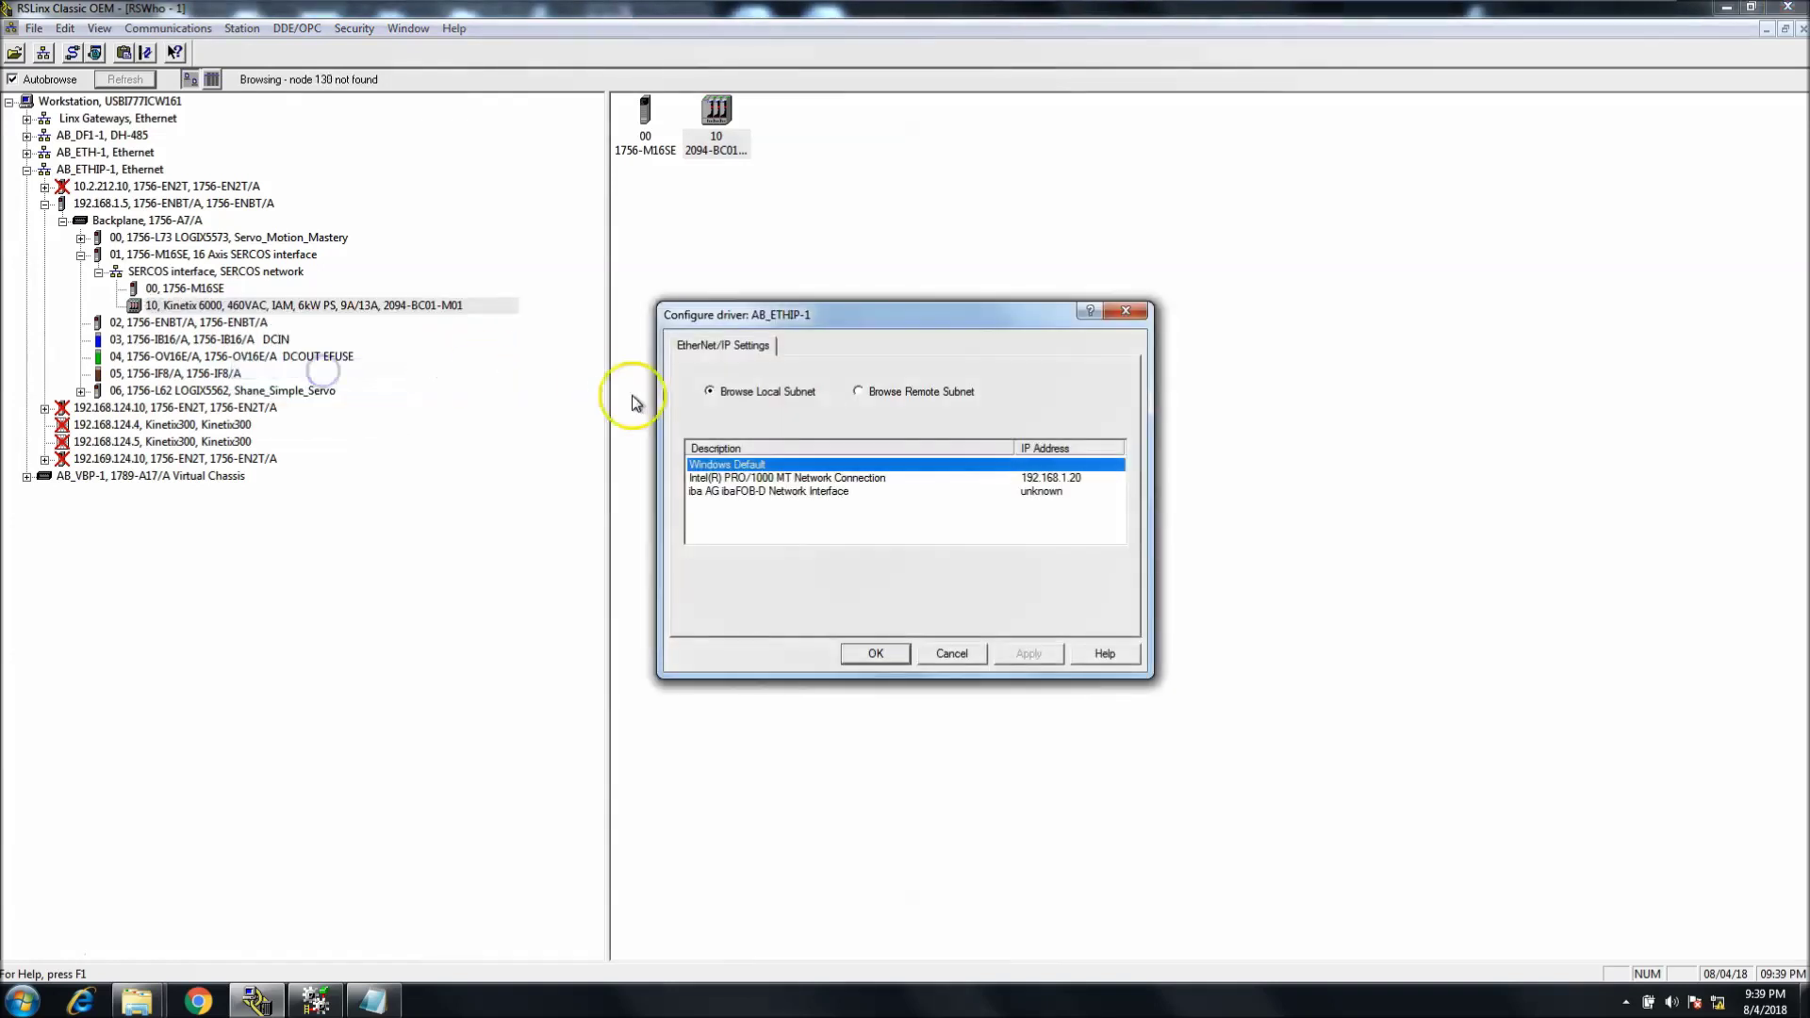
{"action": "left_click", "coordinate": [931, 657]}
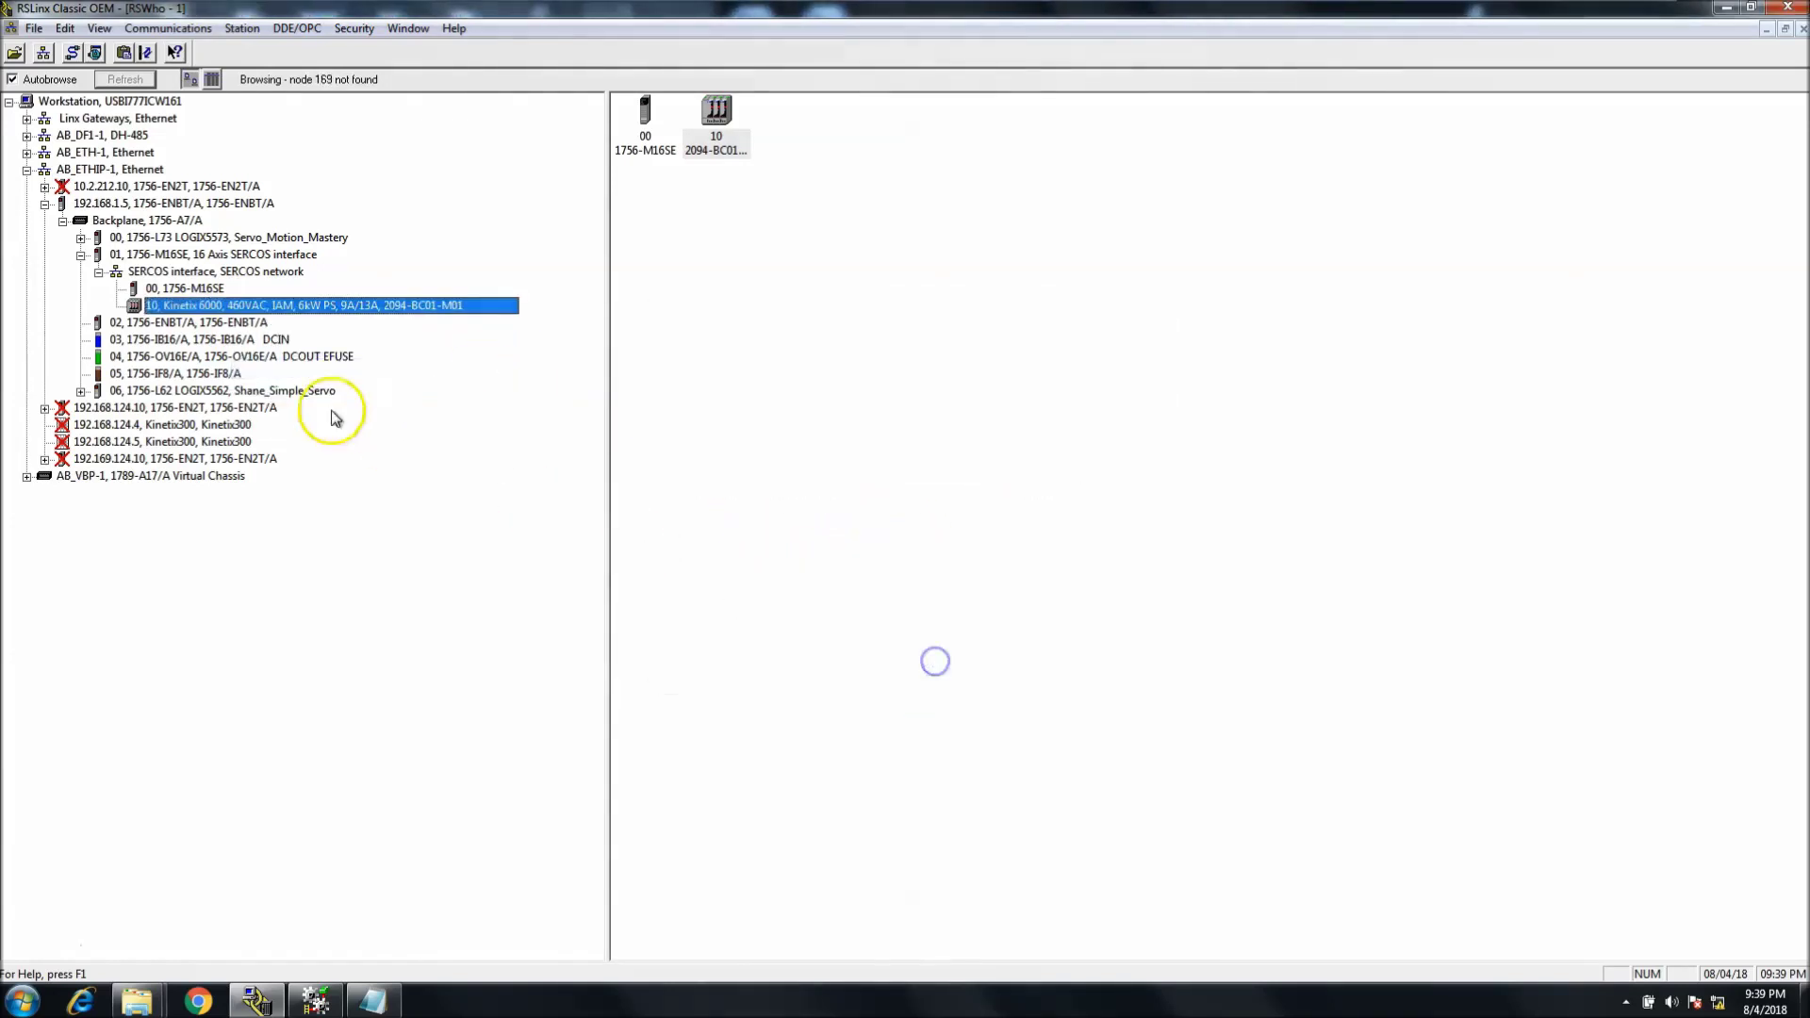
{"action": "right_click", "coordinate": [194, 307]}
- Review the Kinetix 6000's device properties: the name 2094-BC01-M01 and its EDS file
{"action": "left_click", "coordinate": [273, 417]}
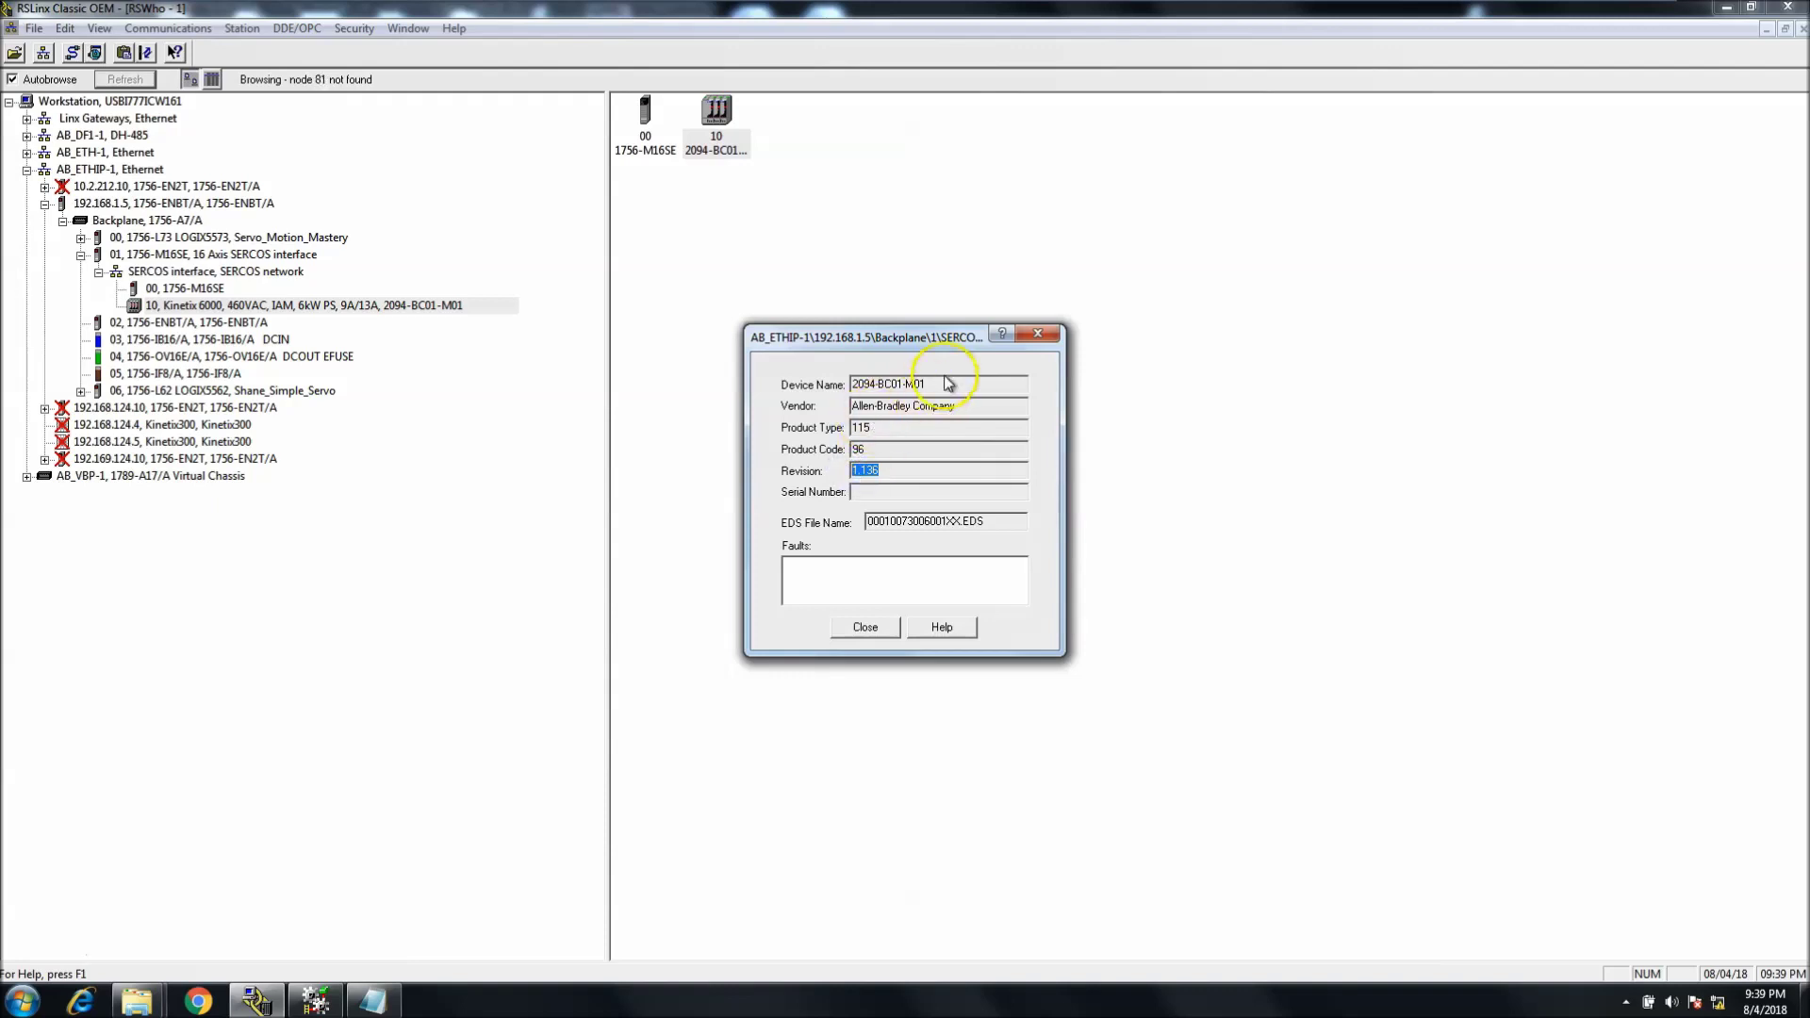
{"action": "left_click_drag", "start_coordinate": [928, 382], "coordinate": [821, 384]}
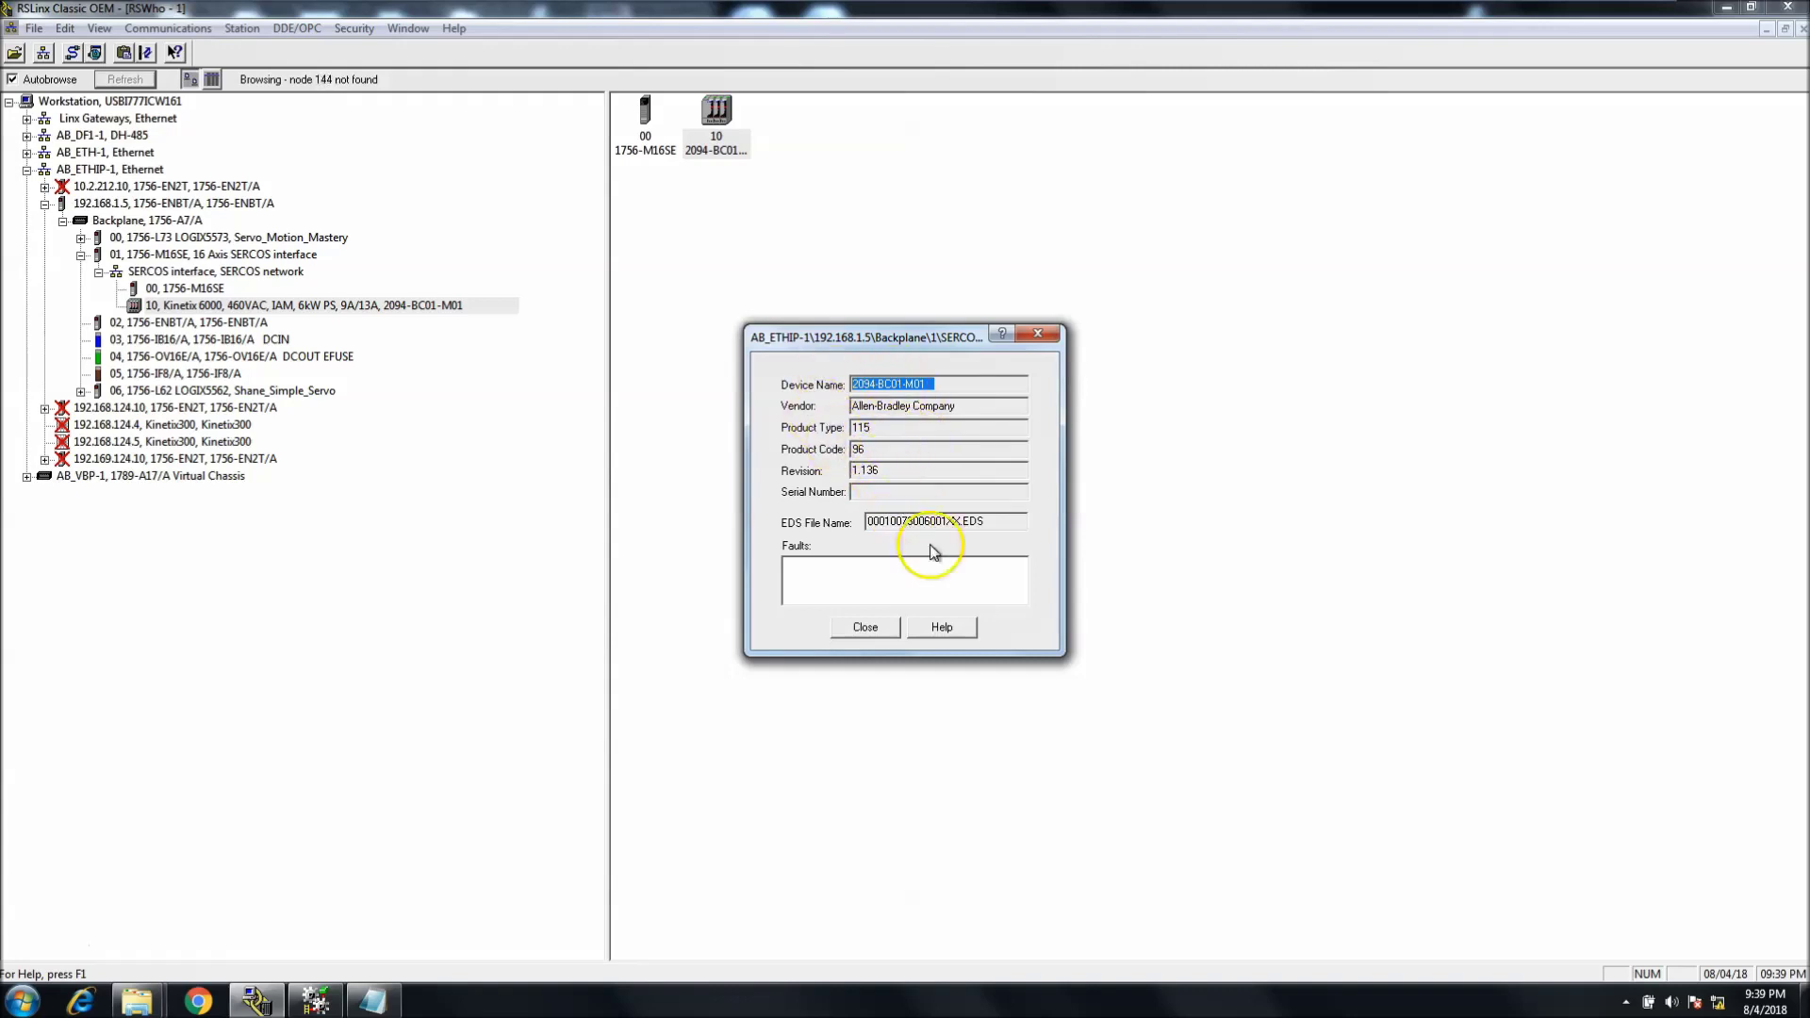
{"action": "left_click_drag", "start_coordinate": [990, 521], "coordinate": [821, 518]}
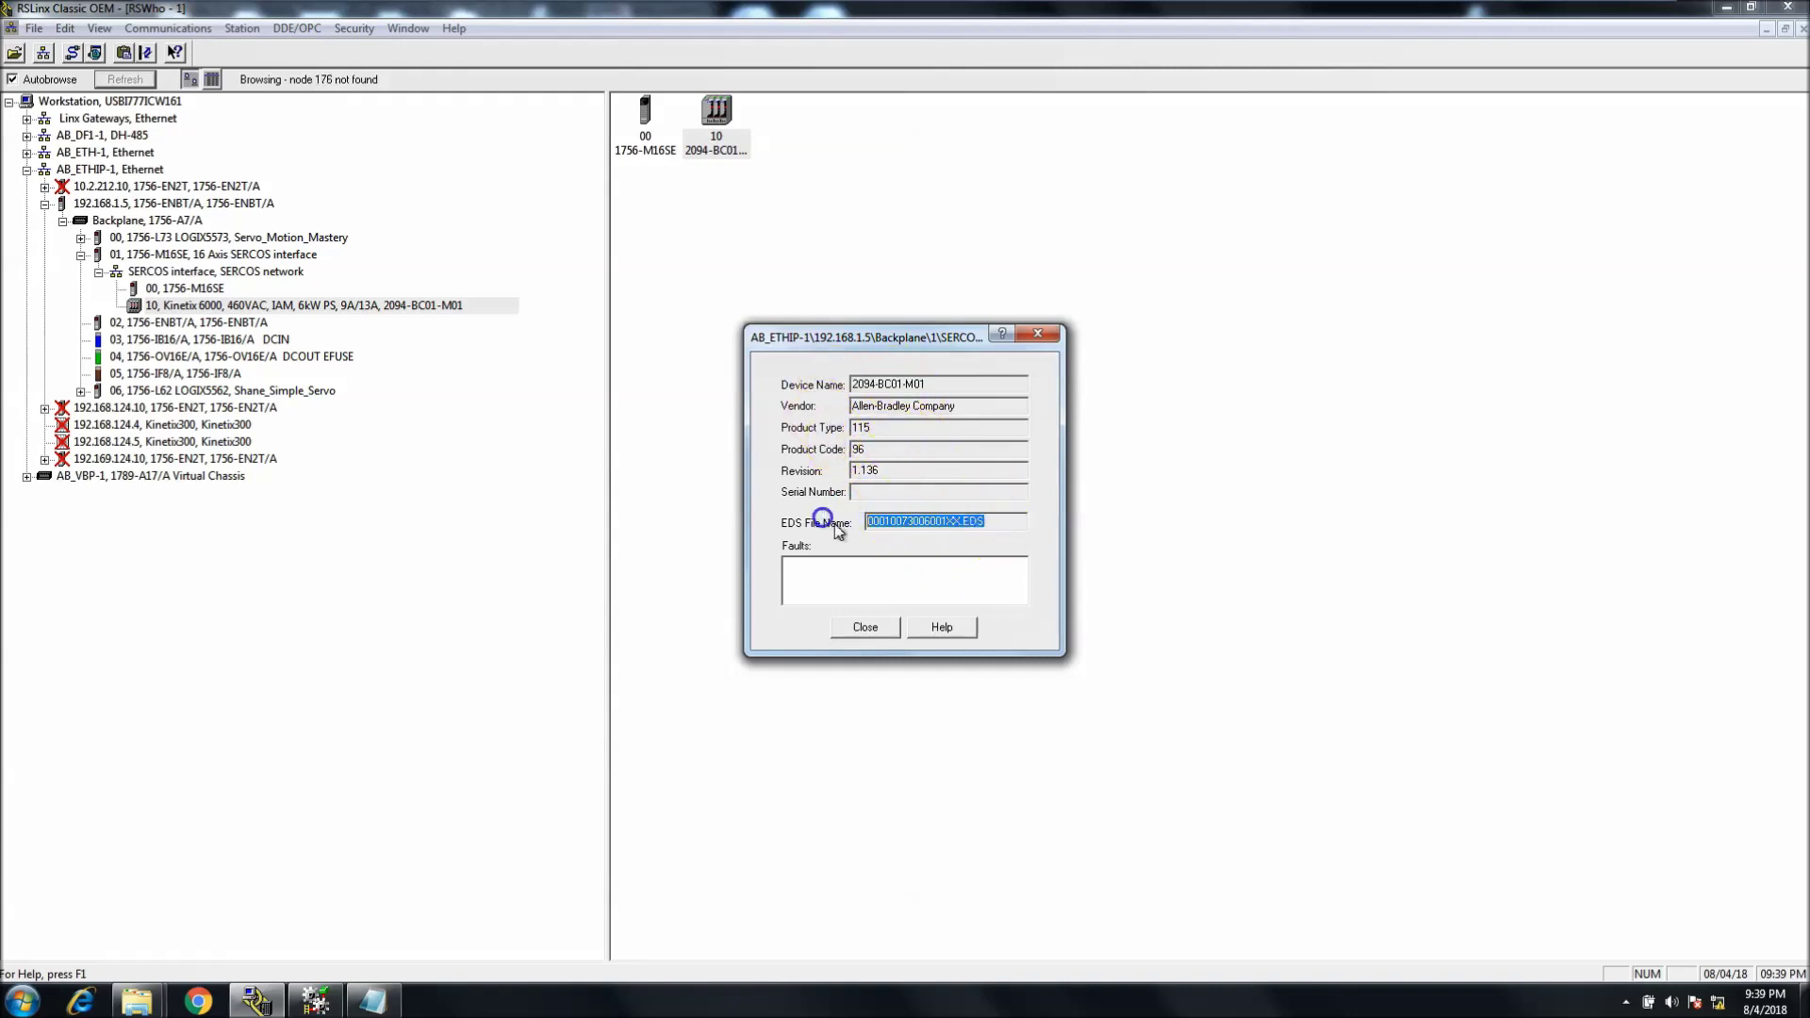
- Close the device properties and bring up the Windows All Programs list
{"action": "left_click", "coordinate": [862, 627]}
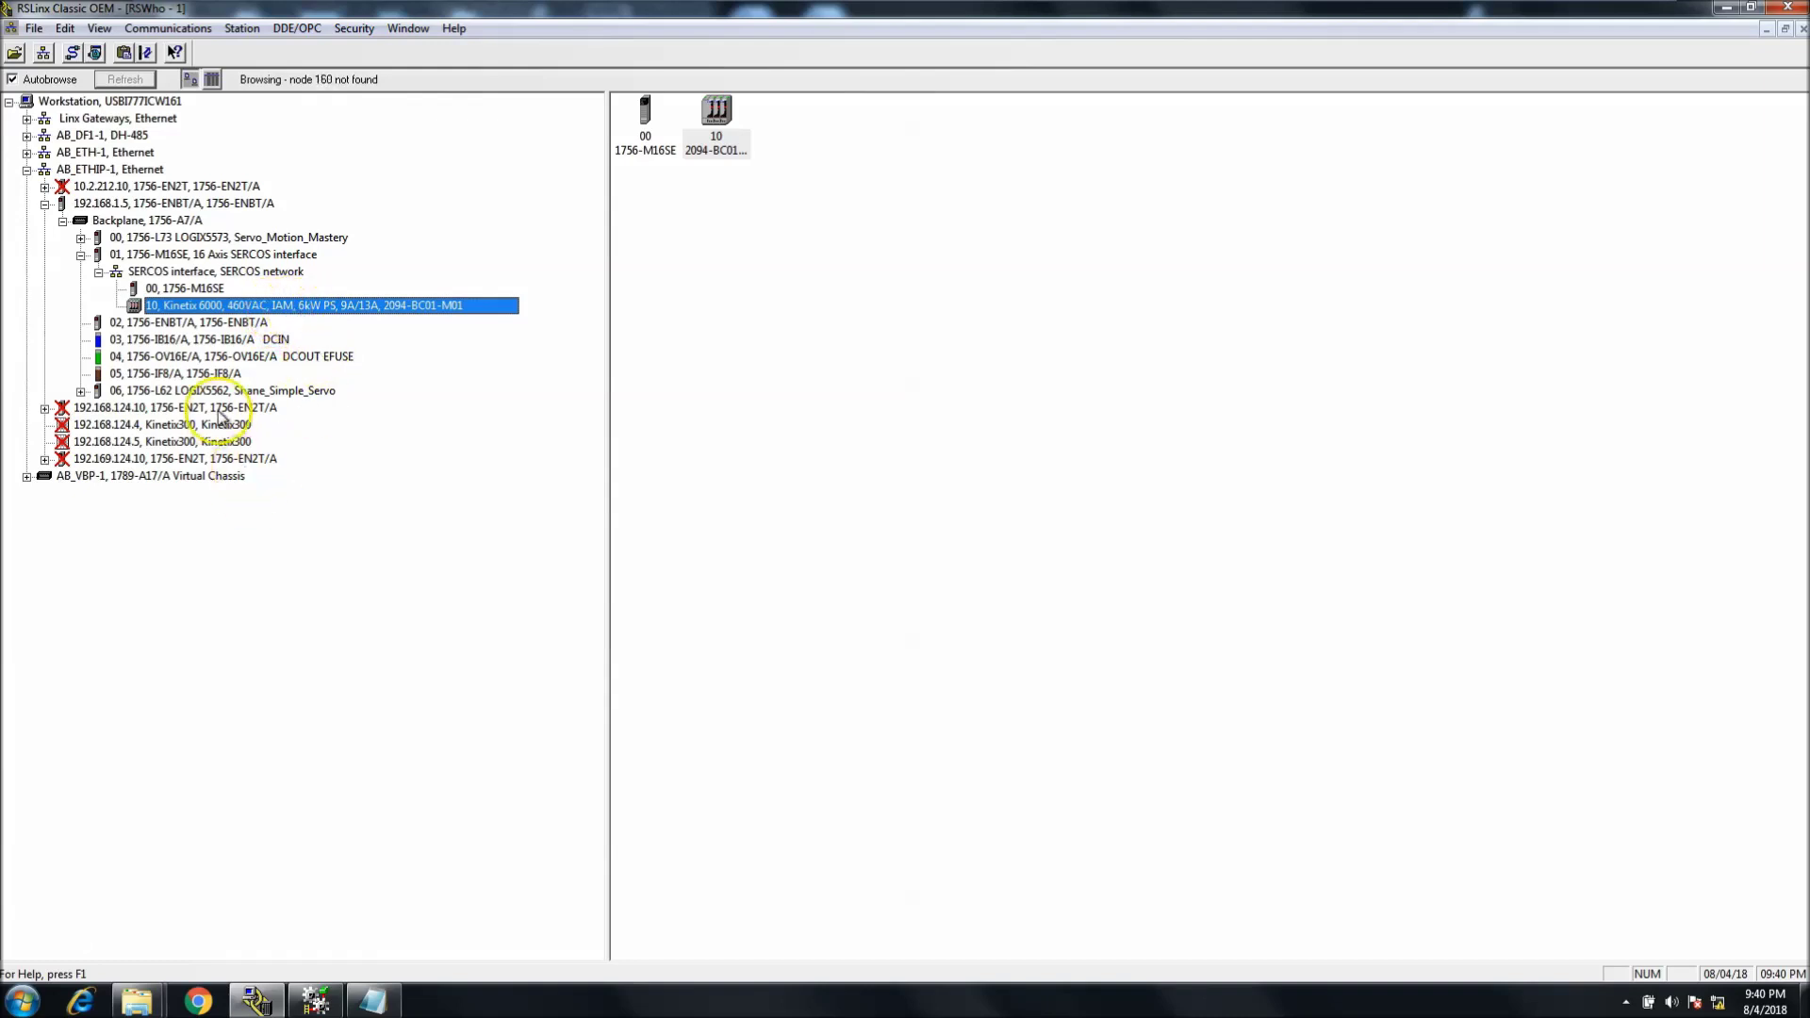
{"action": "left_click", "coordinate": [13, 1005]}
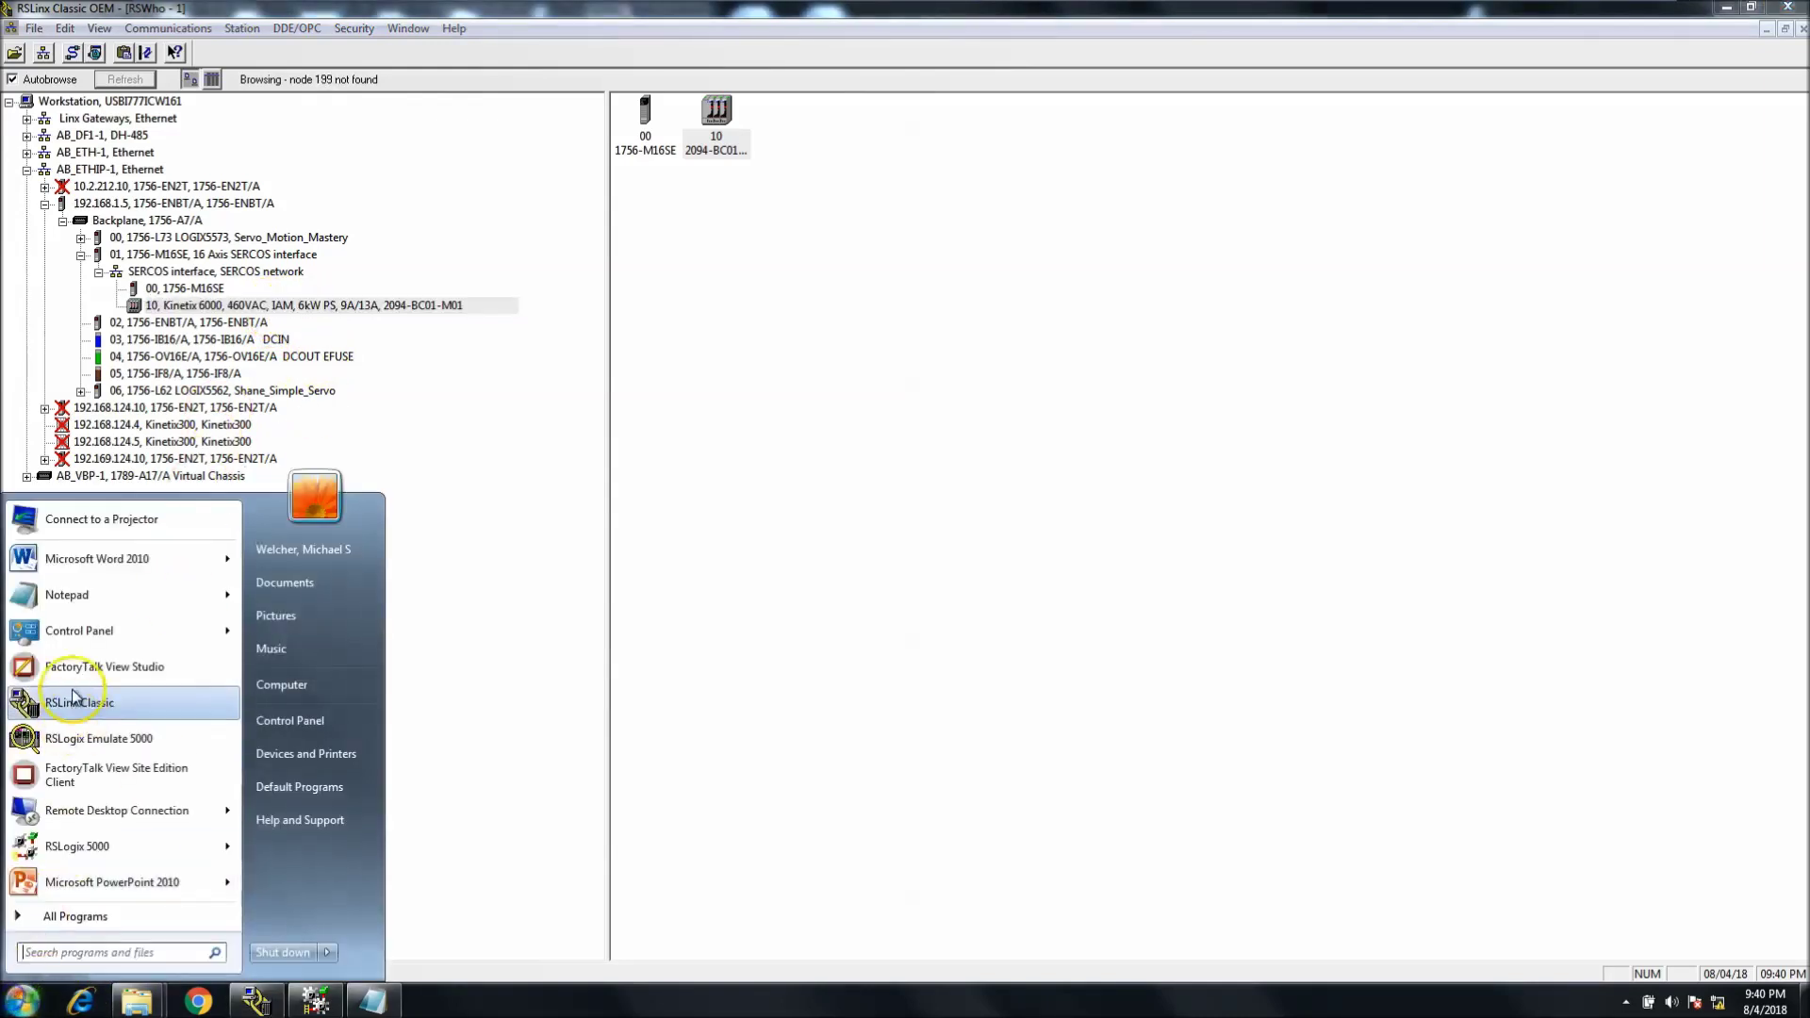
{"action": "left_click", "coordinate": [90, 916]}
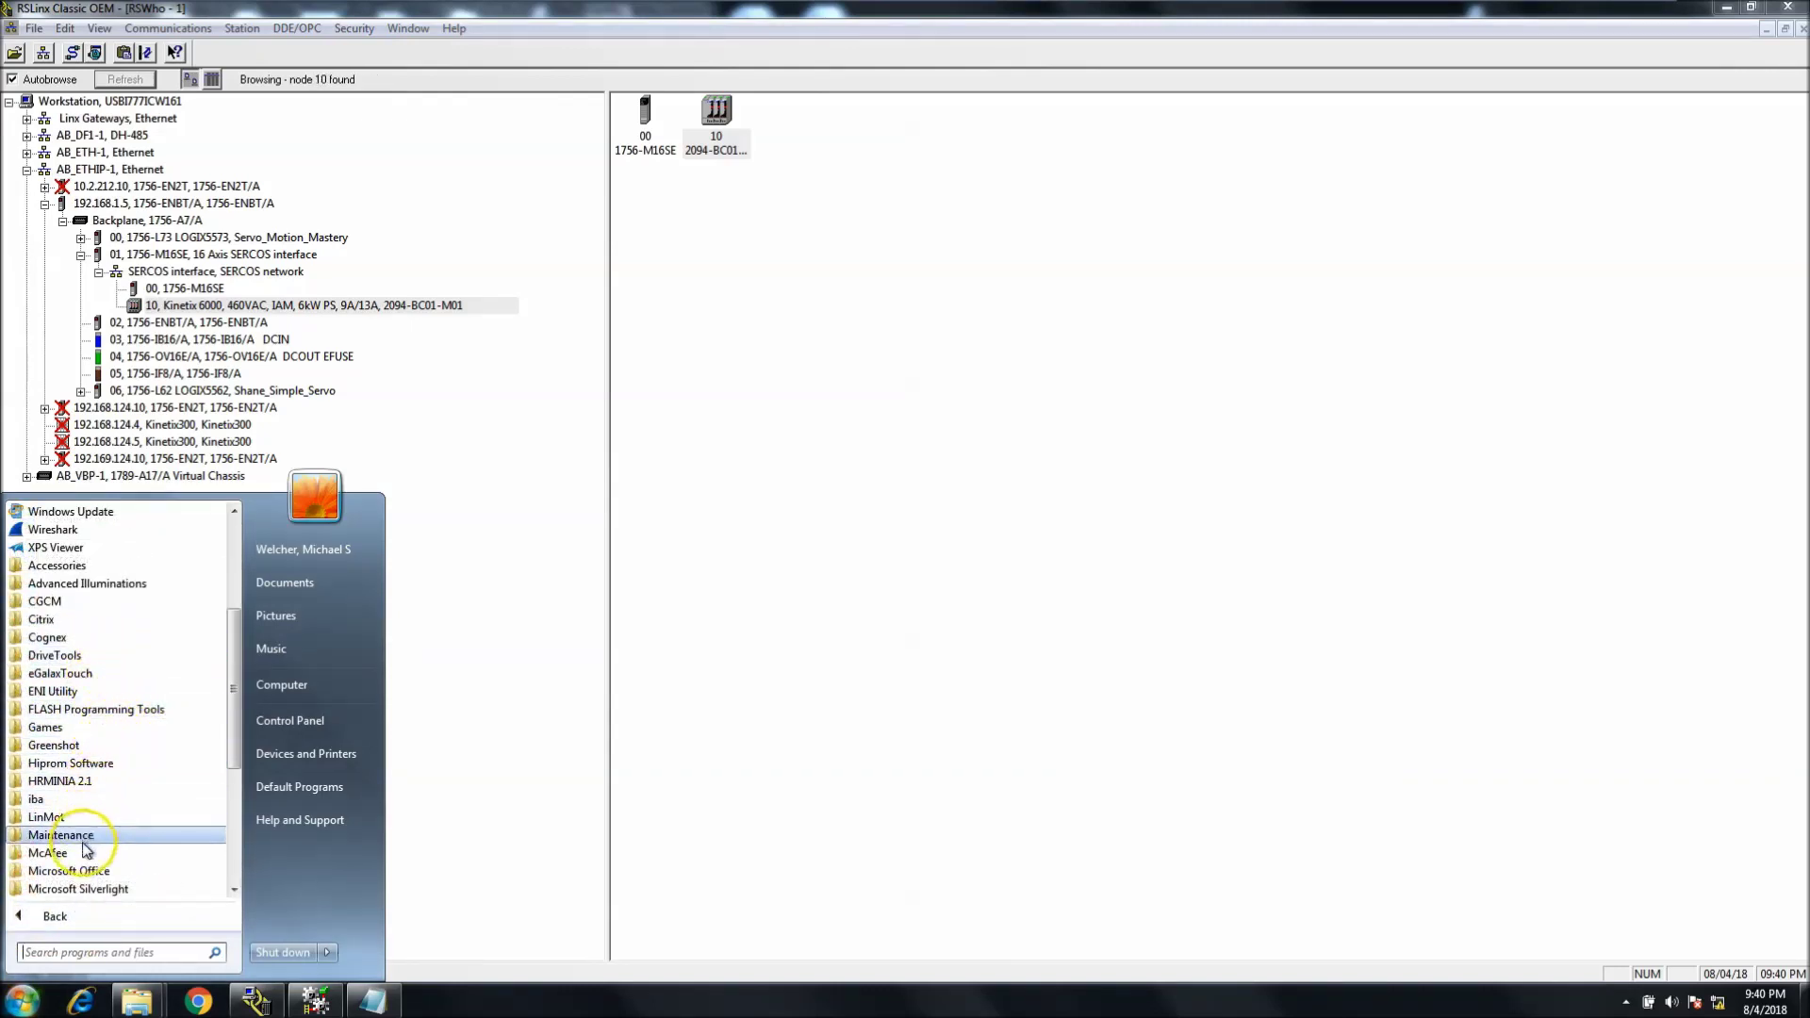
- Launch DriveExecutive from the DriveTools folder and move its window right, exposing the RSLinx tree
{"action": "left_click", "coordinate": [85, 656]}
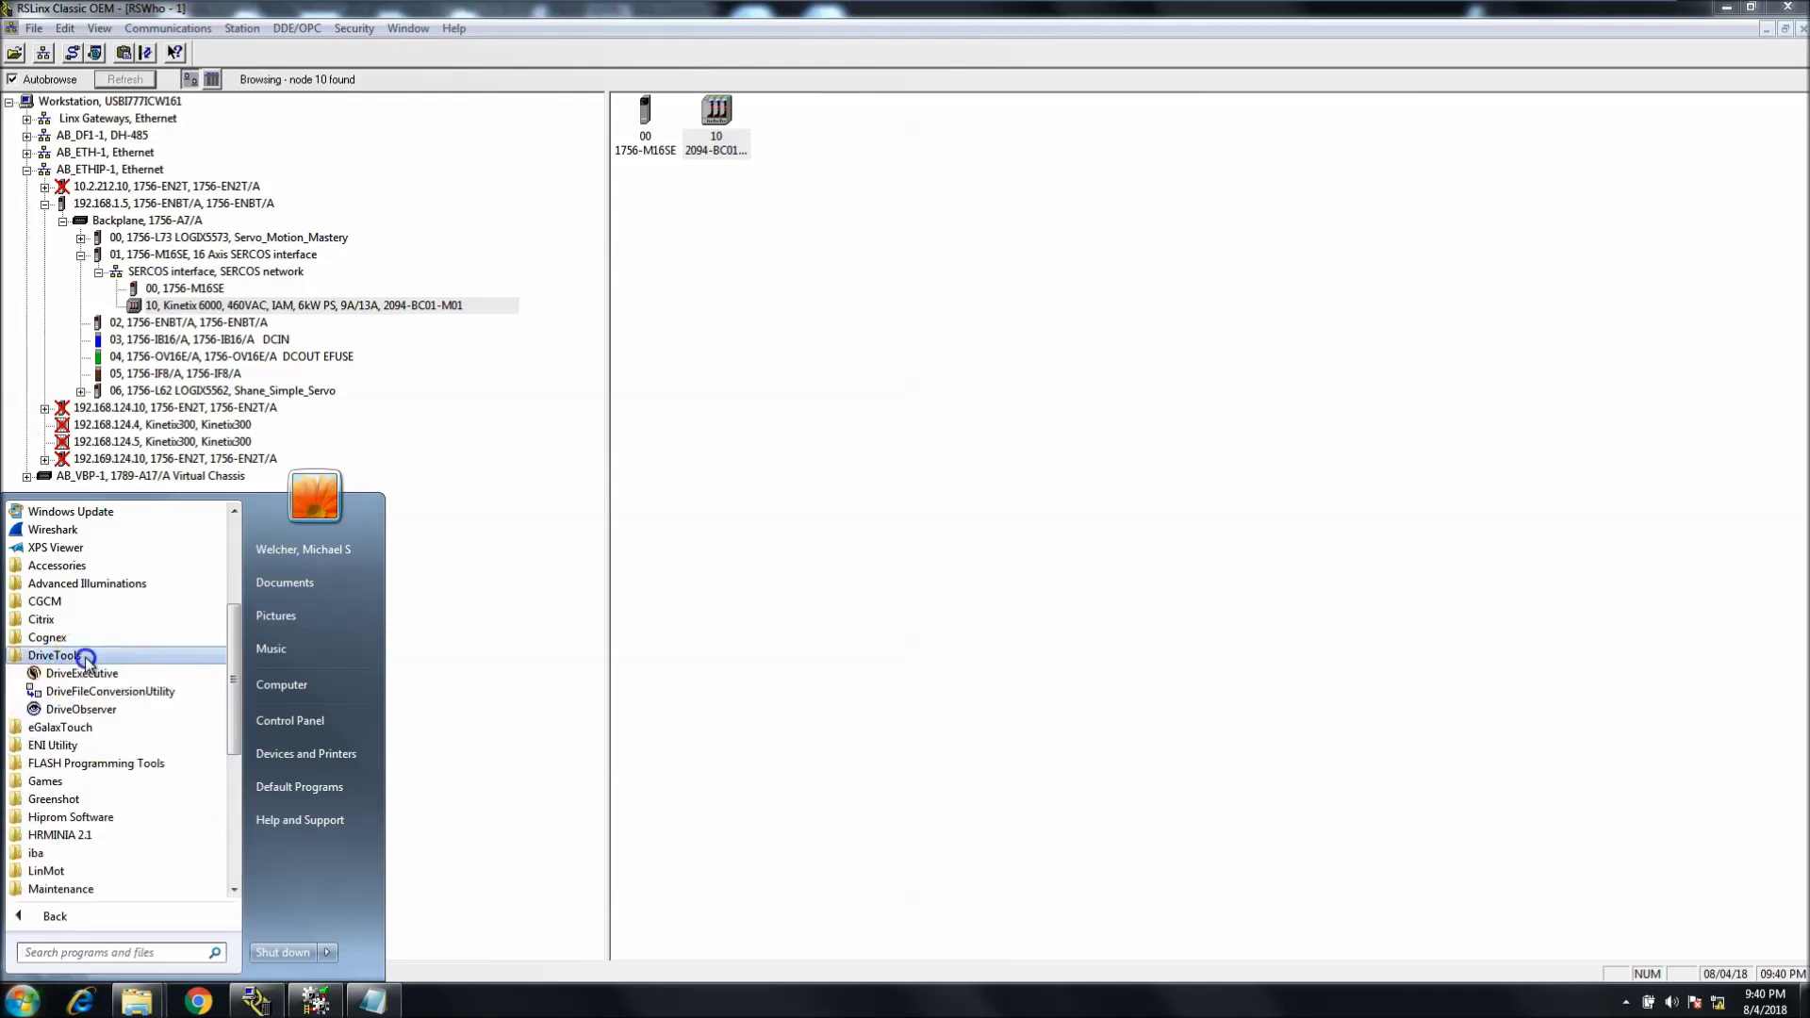
{"action": "left_click", "coordinate": [83, 673]}
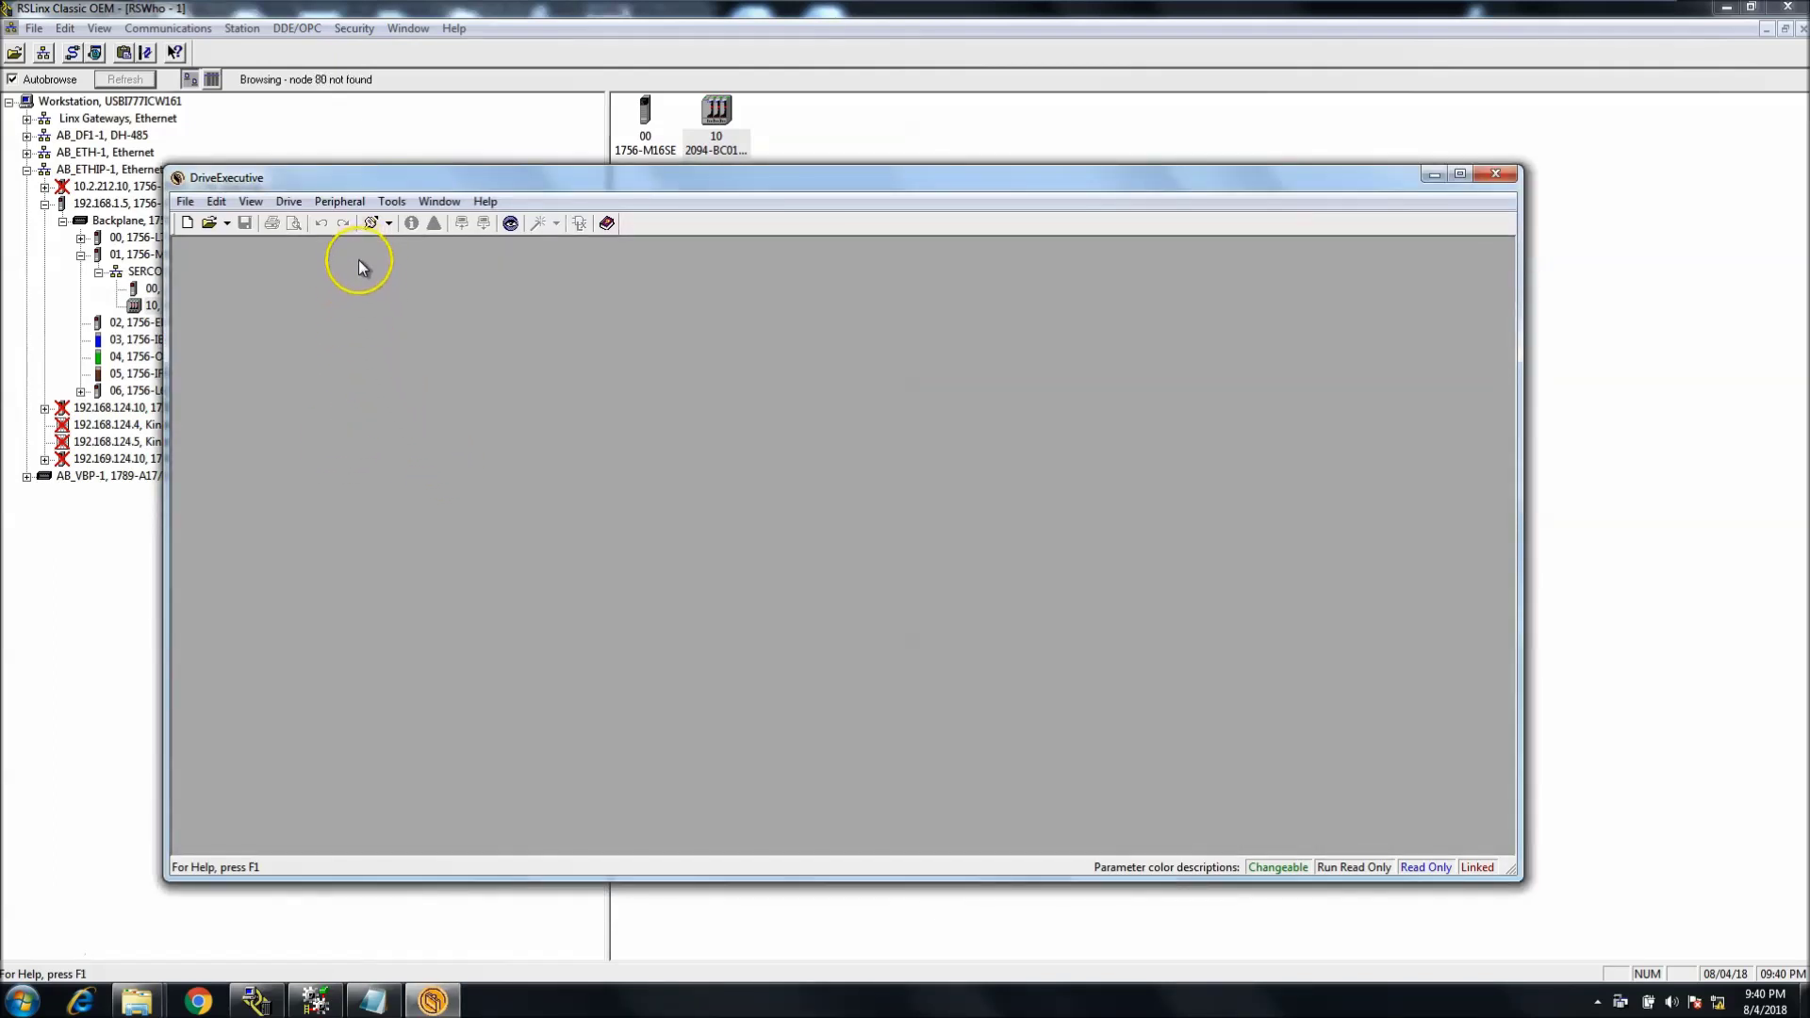
{"action": "left_click_drag", "start_coordinate": [396, 180], "coordinate": [600, 135]}
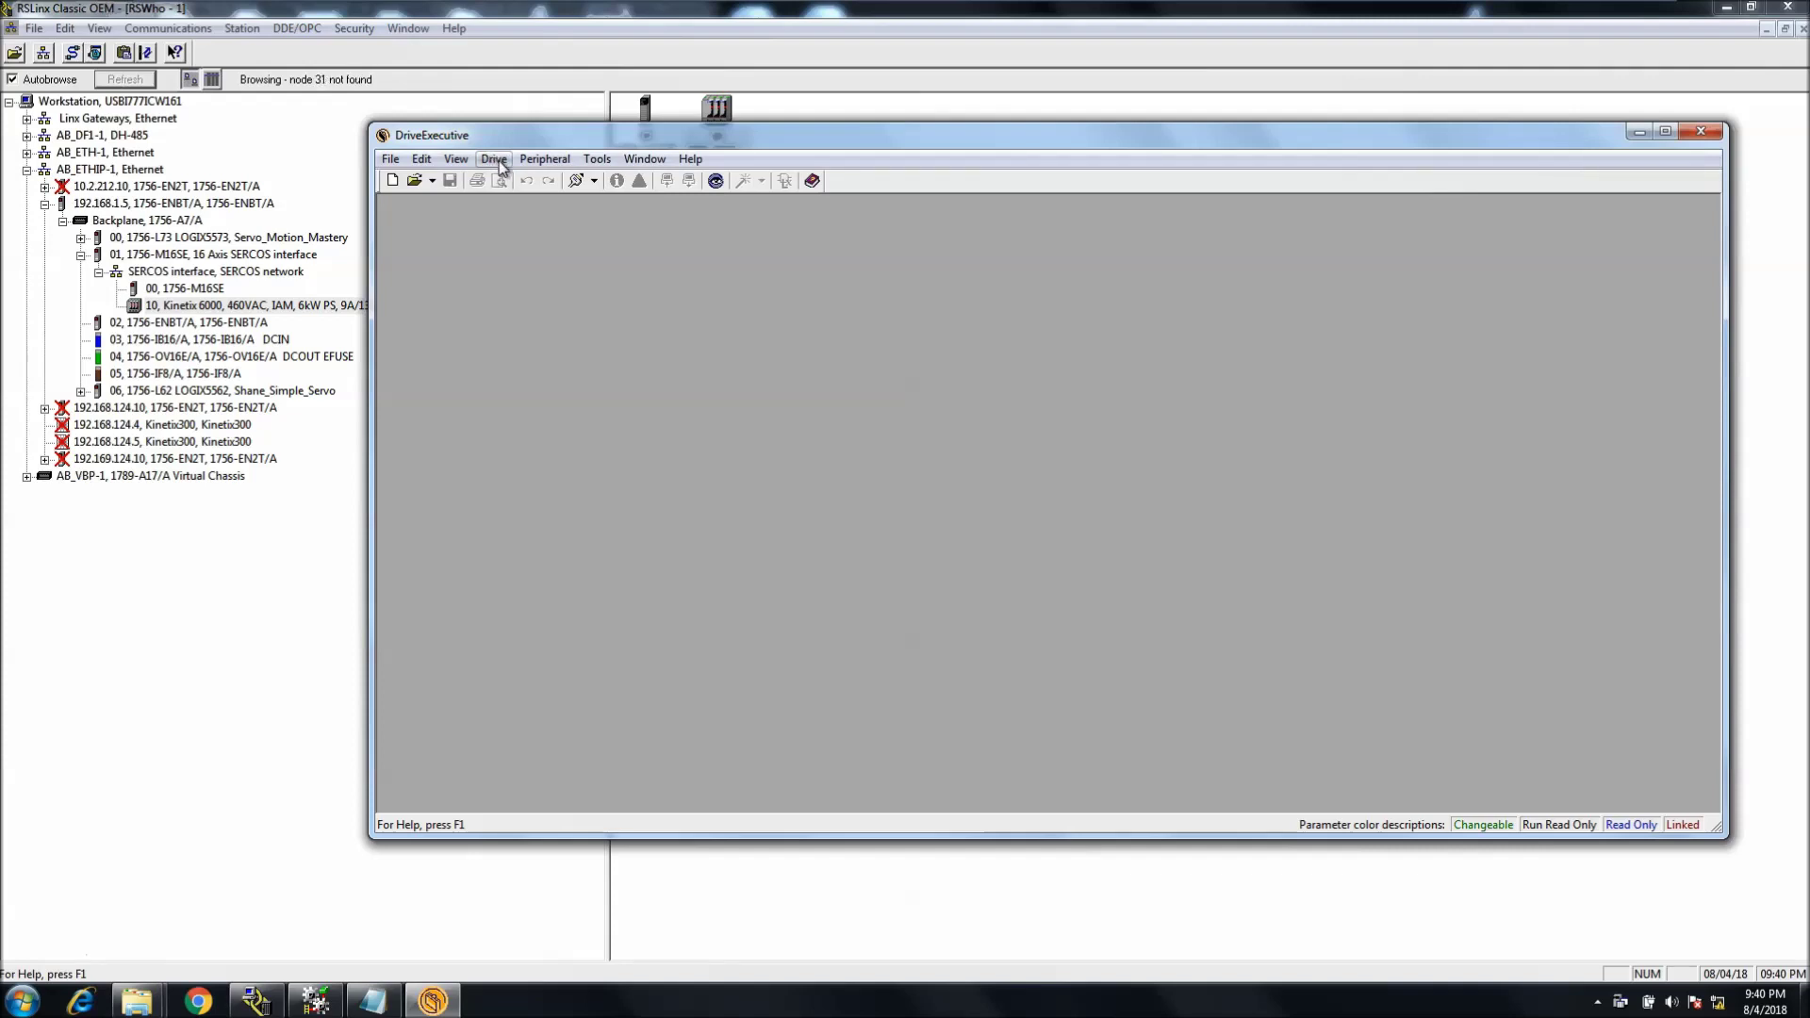
{"action": "left_click", "coordinate": [495, 159]}
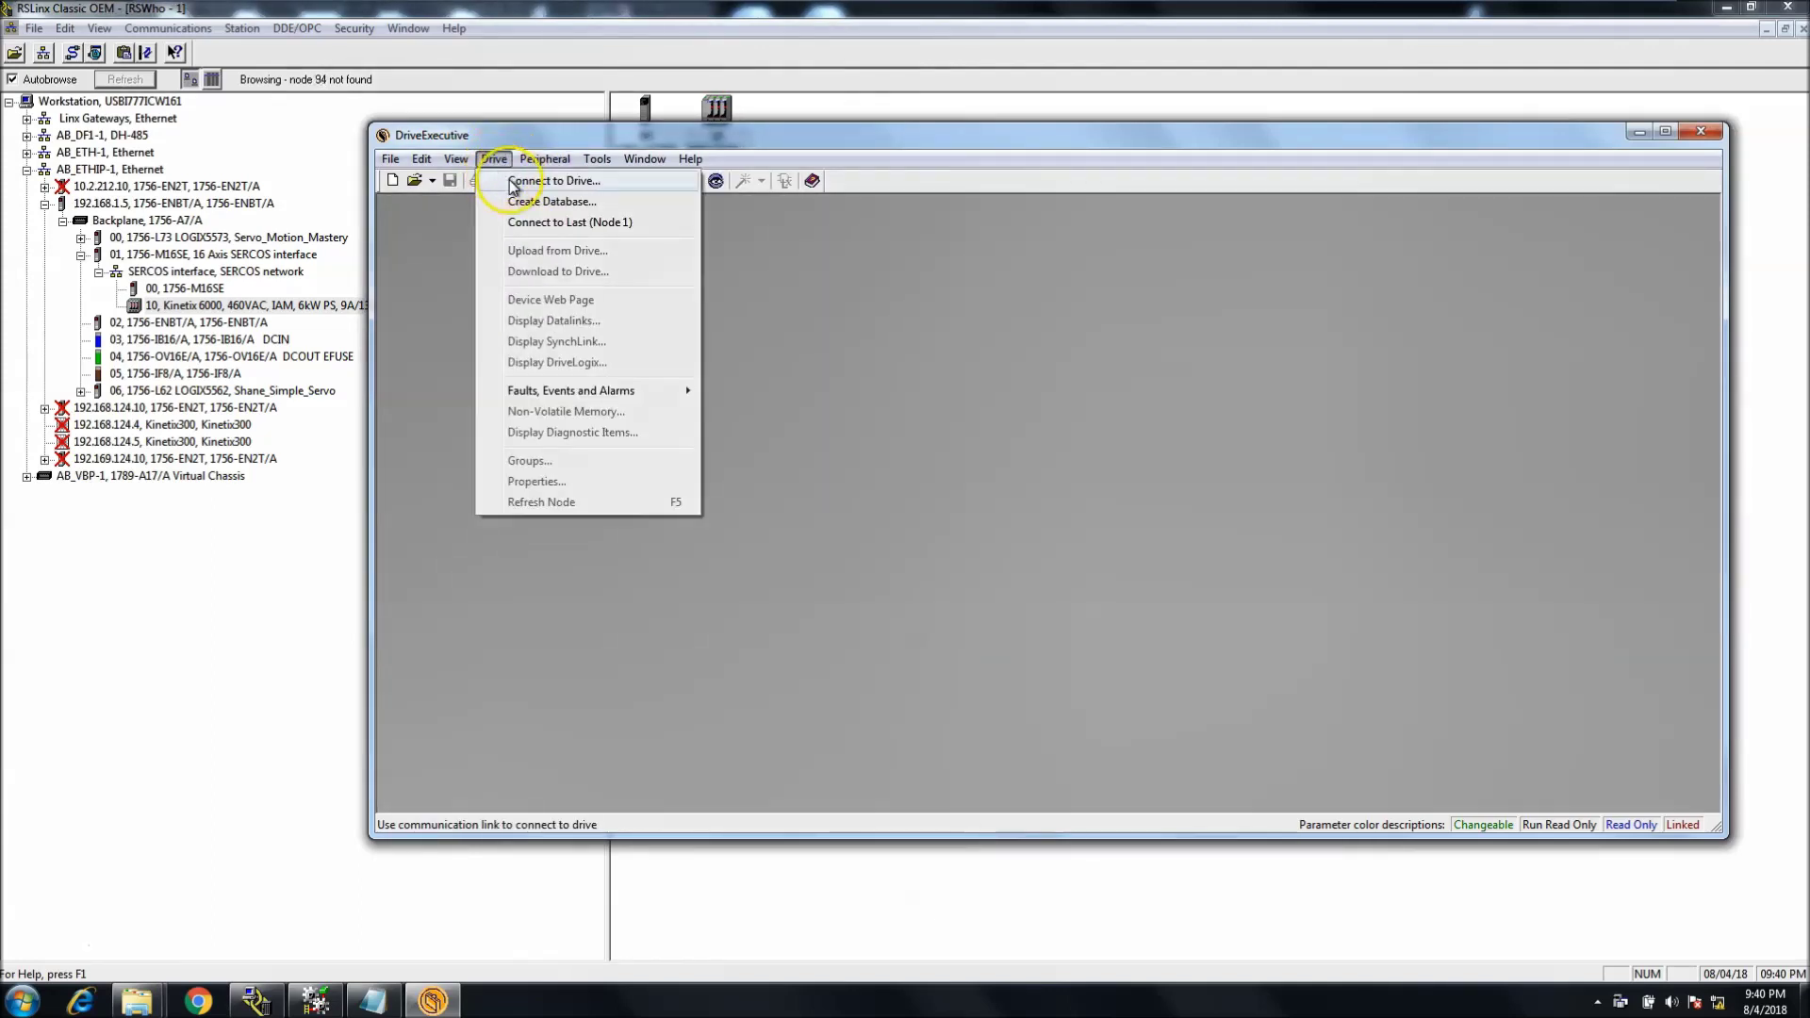
- Try connecting through AB_ETHIP-1 and 192.168.1.5, then dismiss the 'Could not verify device' error for 10.2.212.10
{"action": "left_click", "coordinate": [513, 180]}
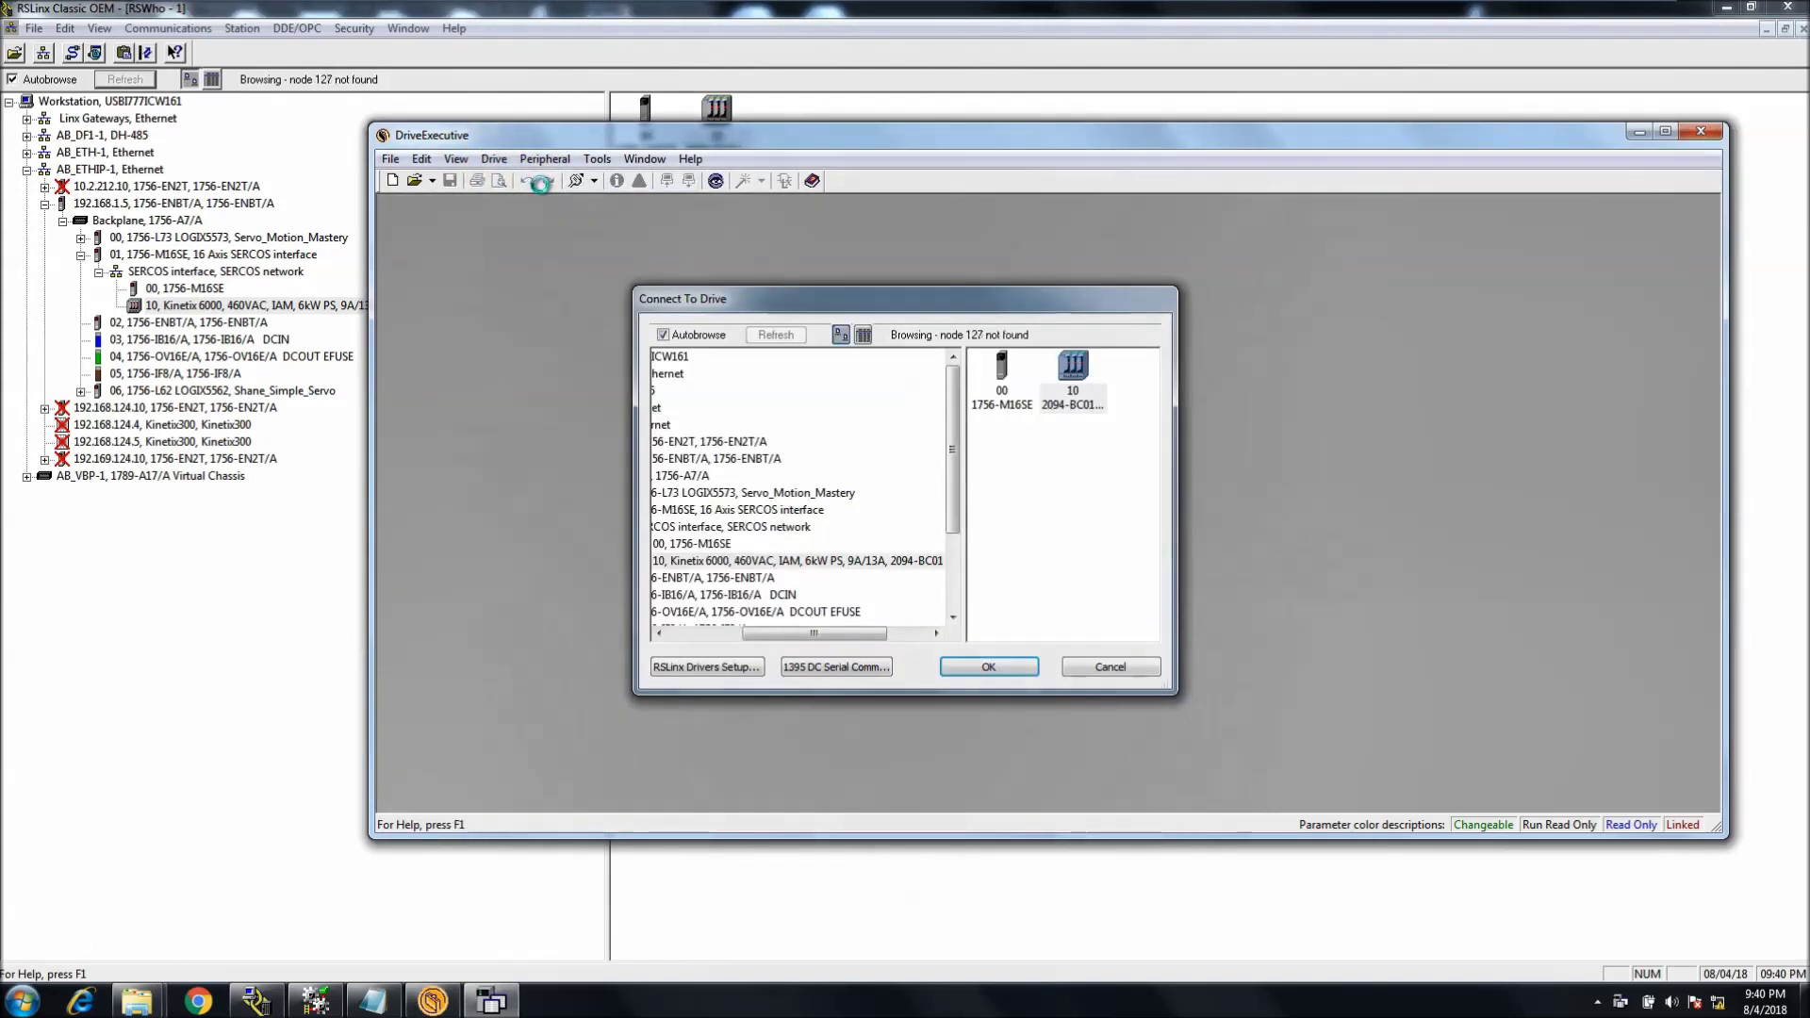
{"action": "left_click_drag", "start_coordinate": [808, 634], "coordinate": [719, 628]}
{"action": "left_click", "coordinate": [714, 459]}
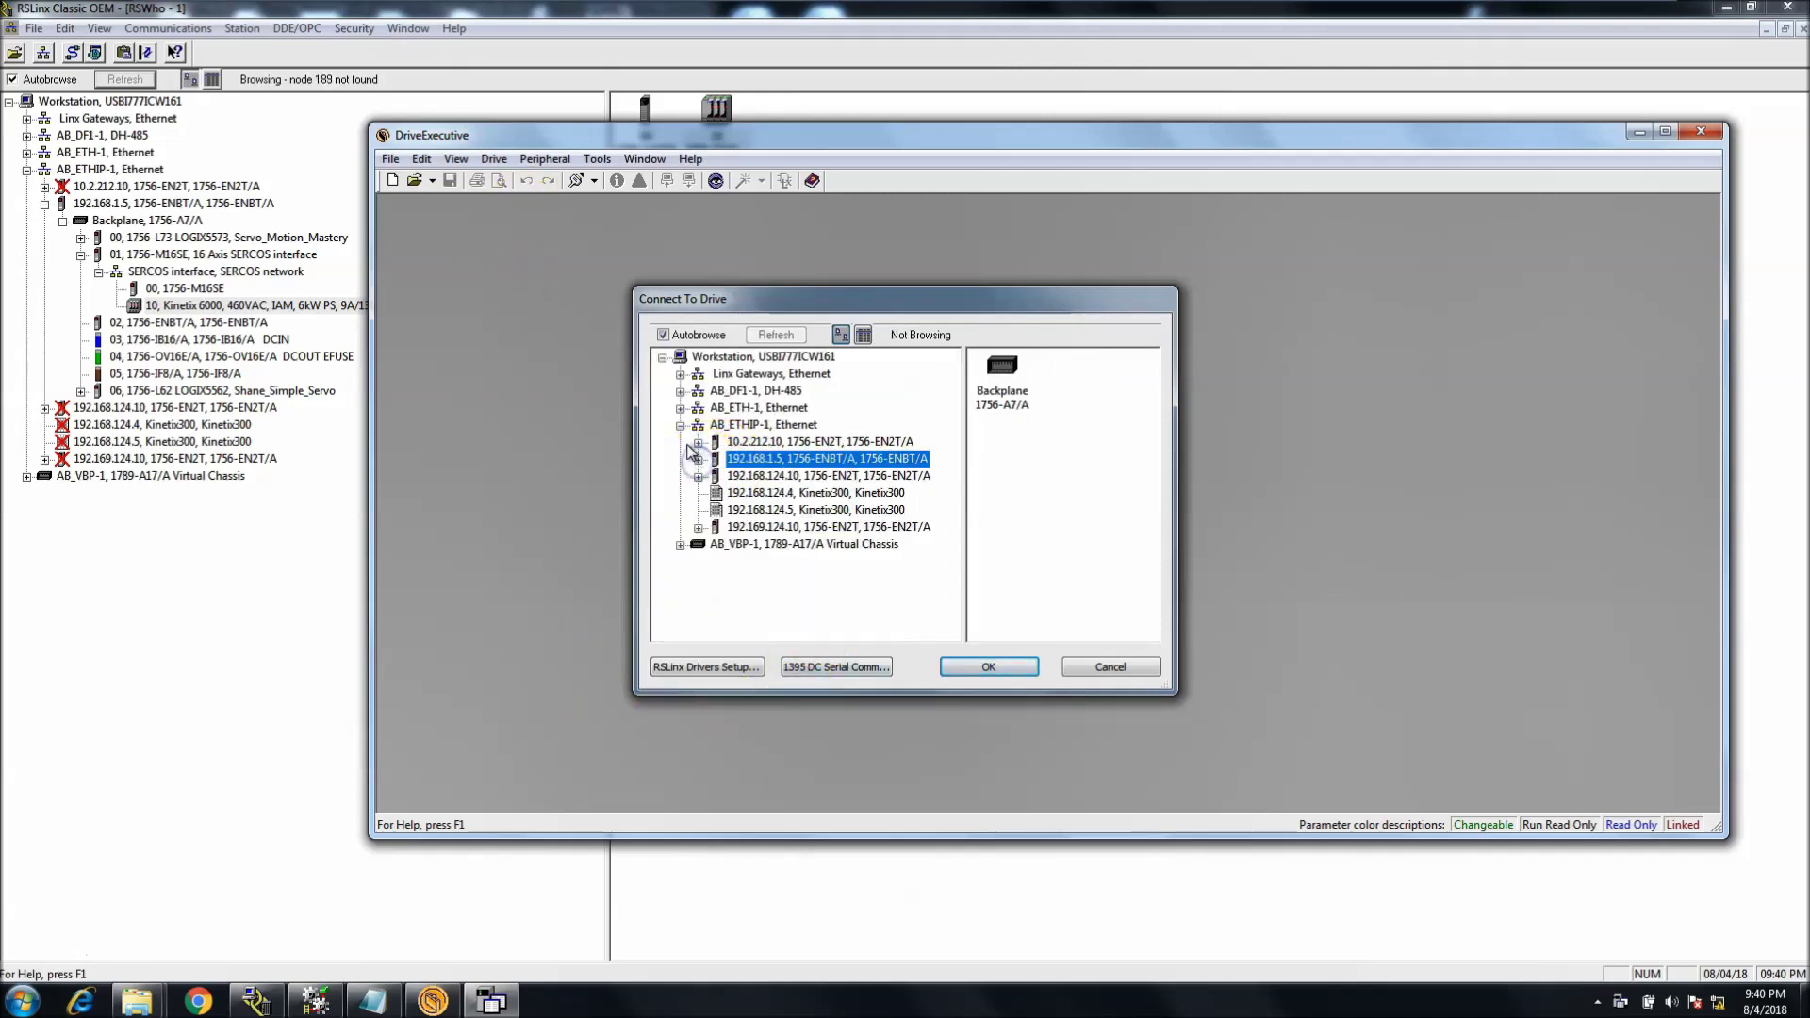
{"action": "left_click", "coordinate": [680, 425]}
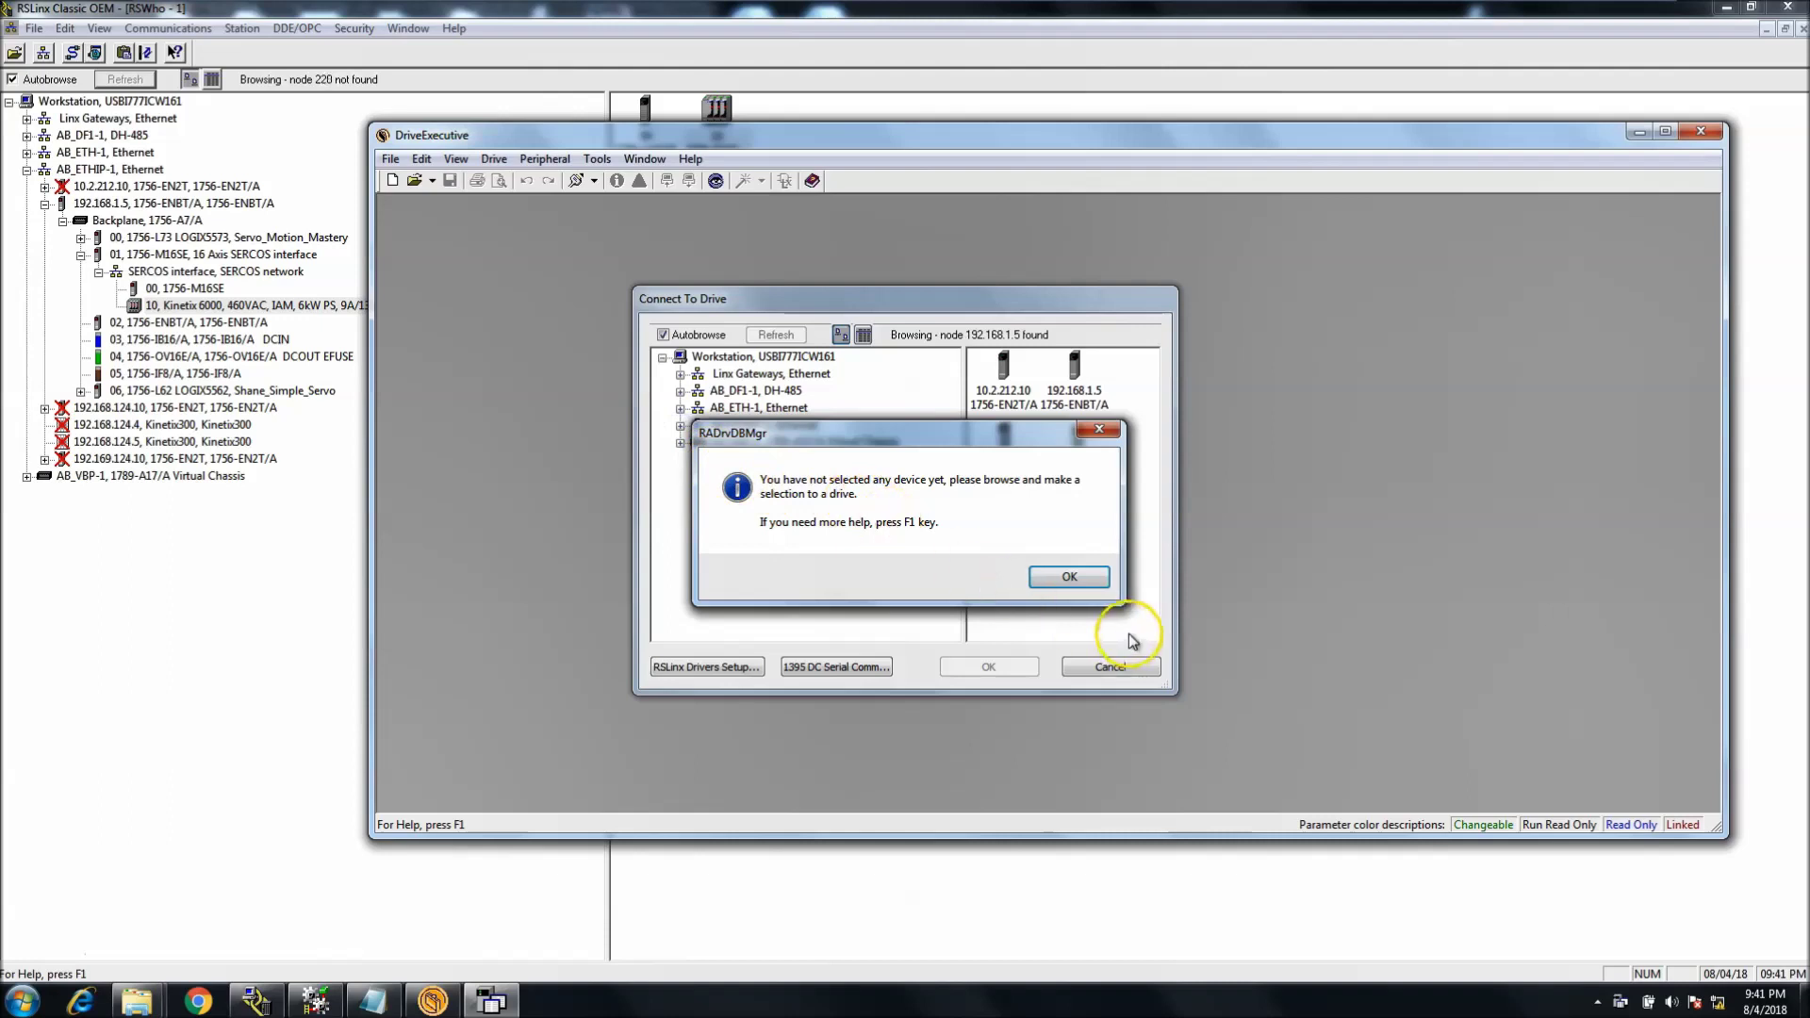
{"action": "left_click", "coordinate": [1069, 576]}
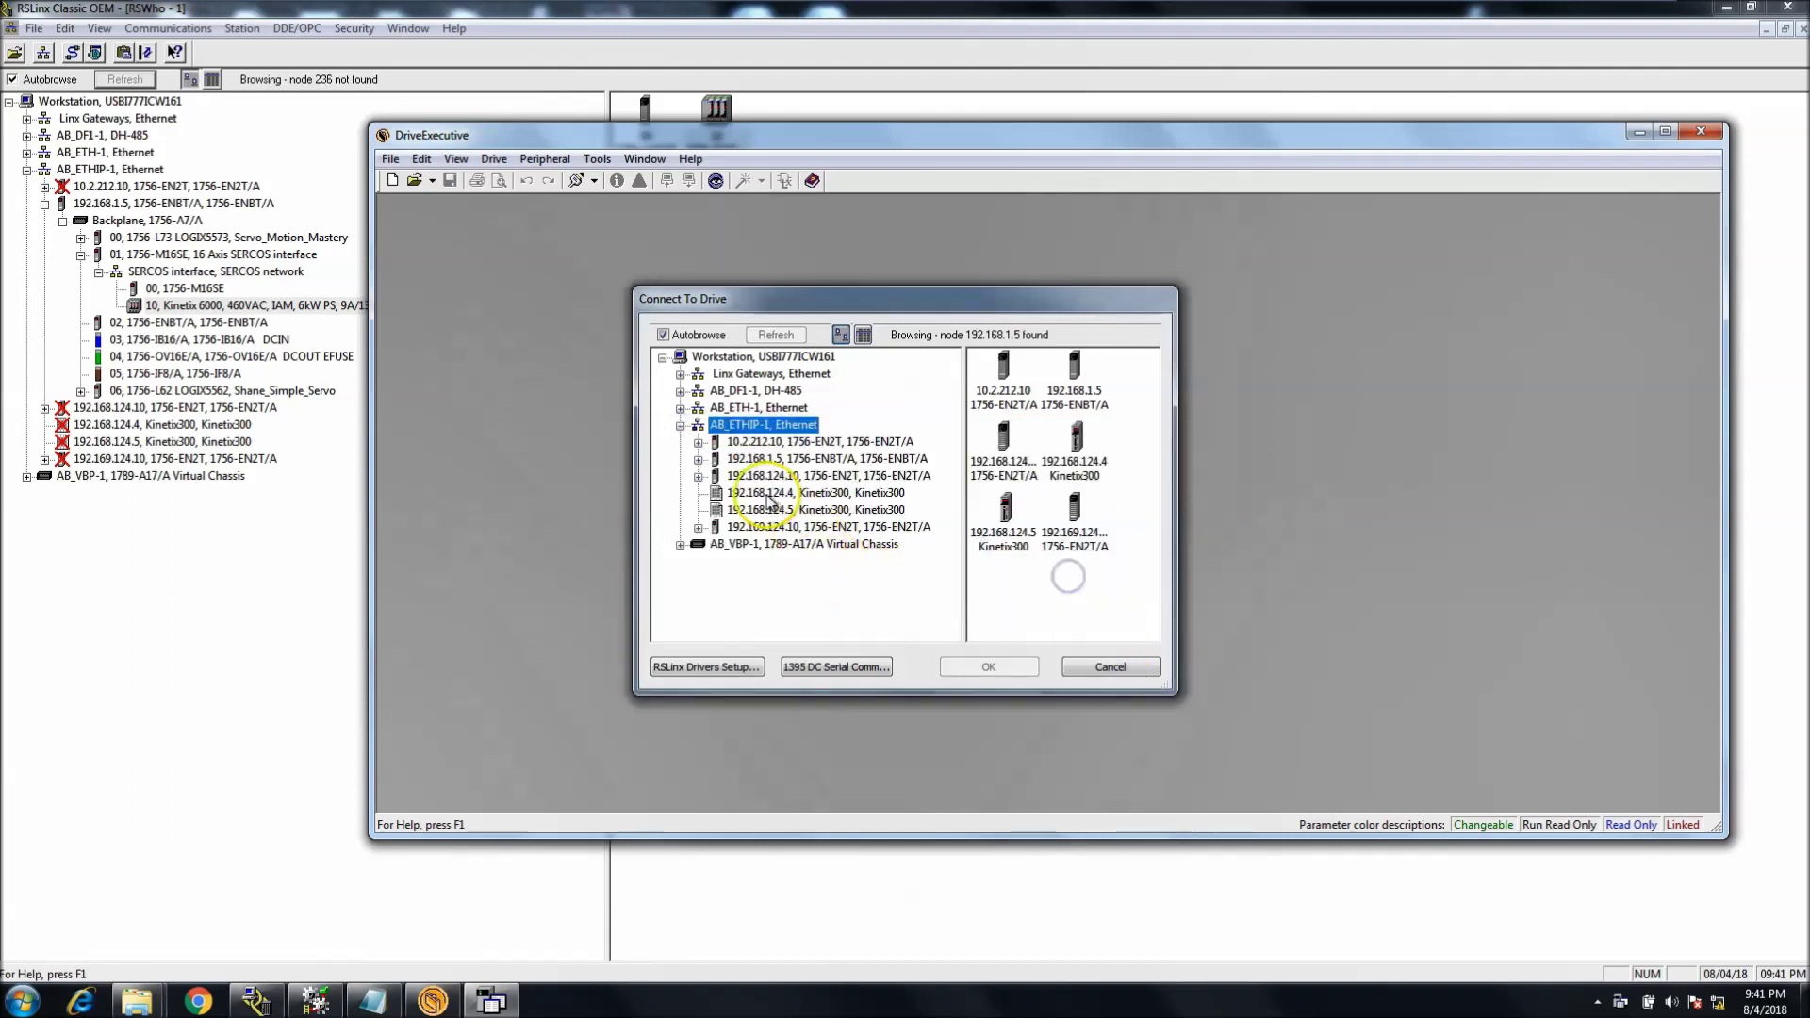
{"action": "left_click", "coordinate": [698, 460]}
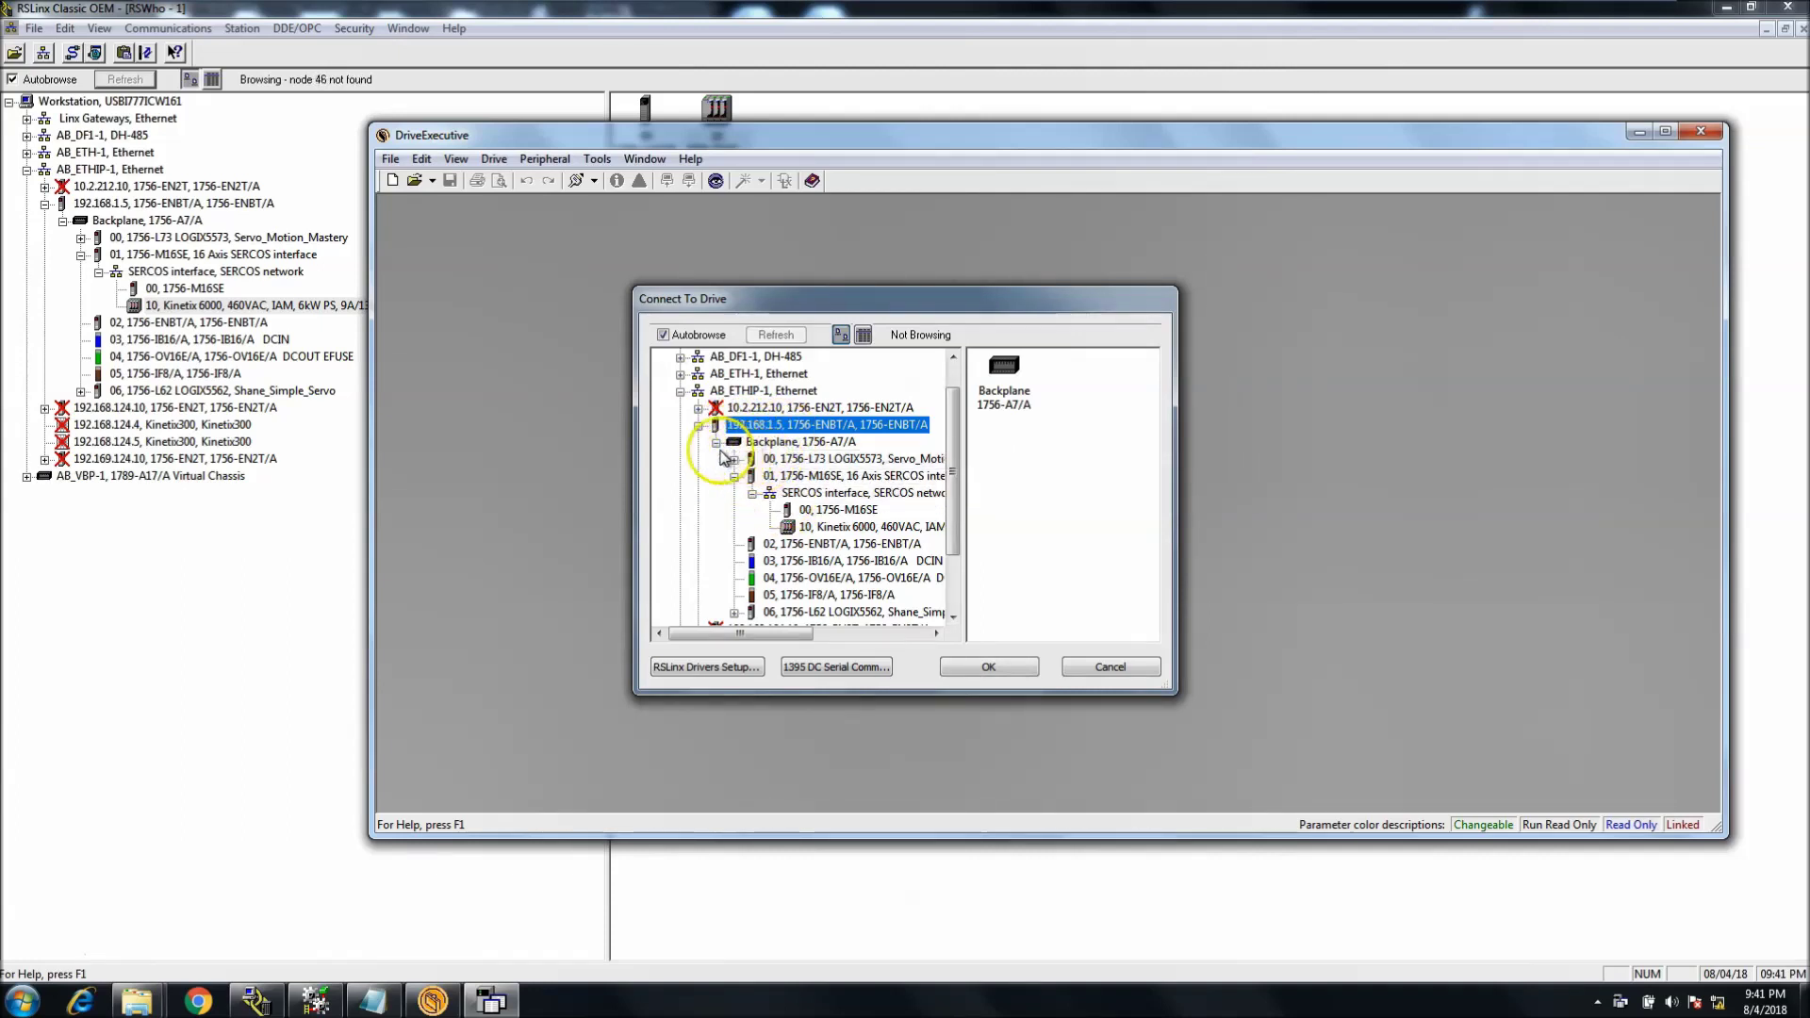
{"action": "double_click", "coordinate": [724, 458]}
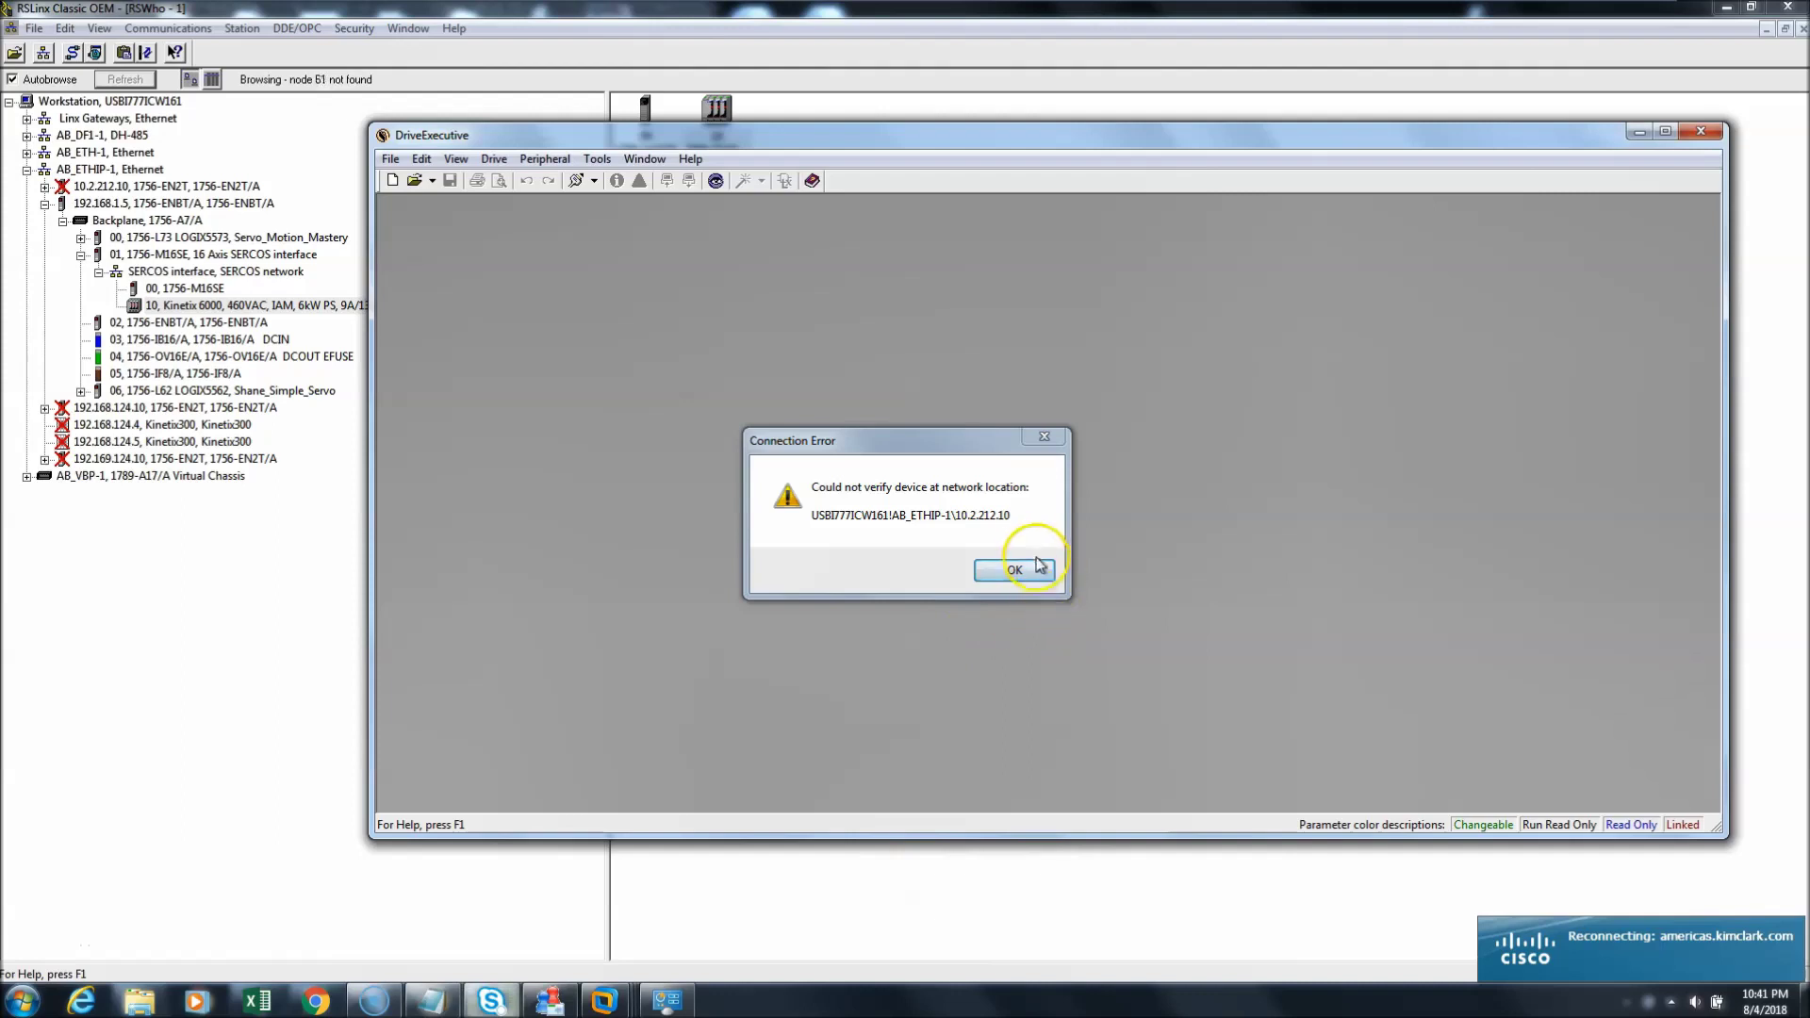
{"action": "left_click", "coordinate": [1037, 568]}
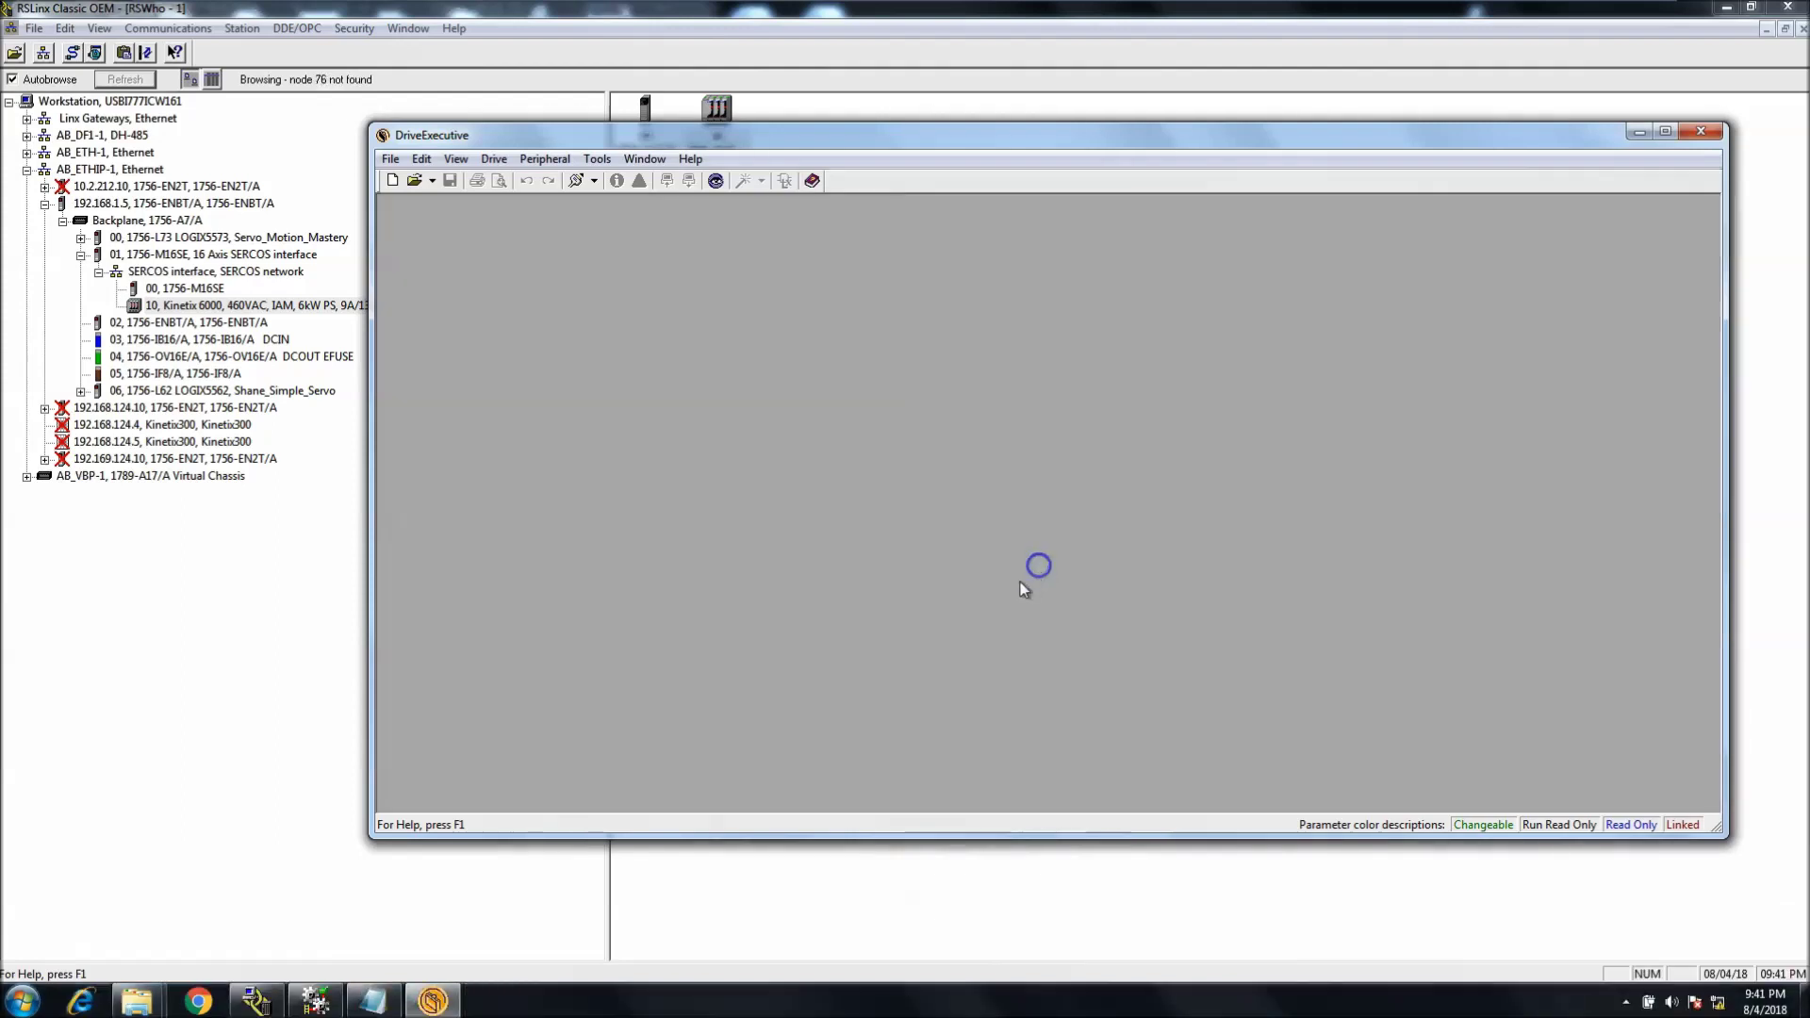
- Connect to the node 10 Kinetix 6000 via 192.168.1.5, Backplane and M16SE SERCOS; dismiss Database Creation Error 512
{"action": "left_click", "coordinate": [494, 158]}
{"action": "left_click", "coordinate": [509, 180]}
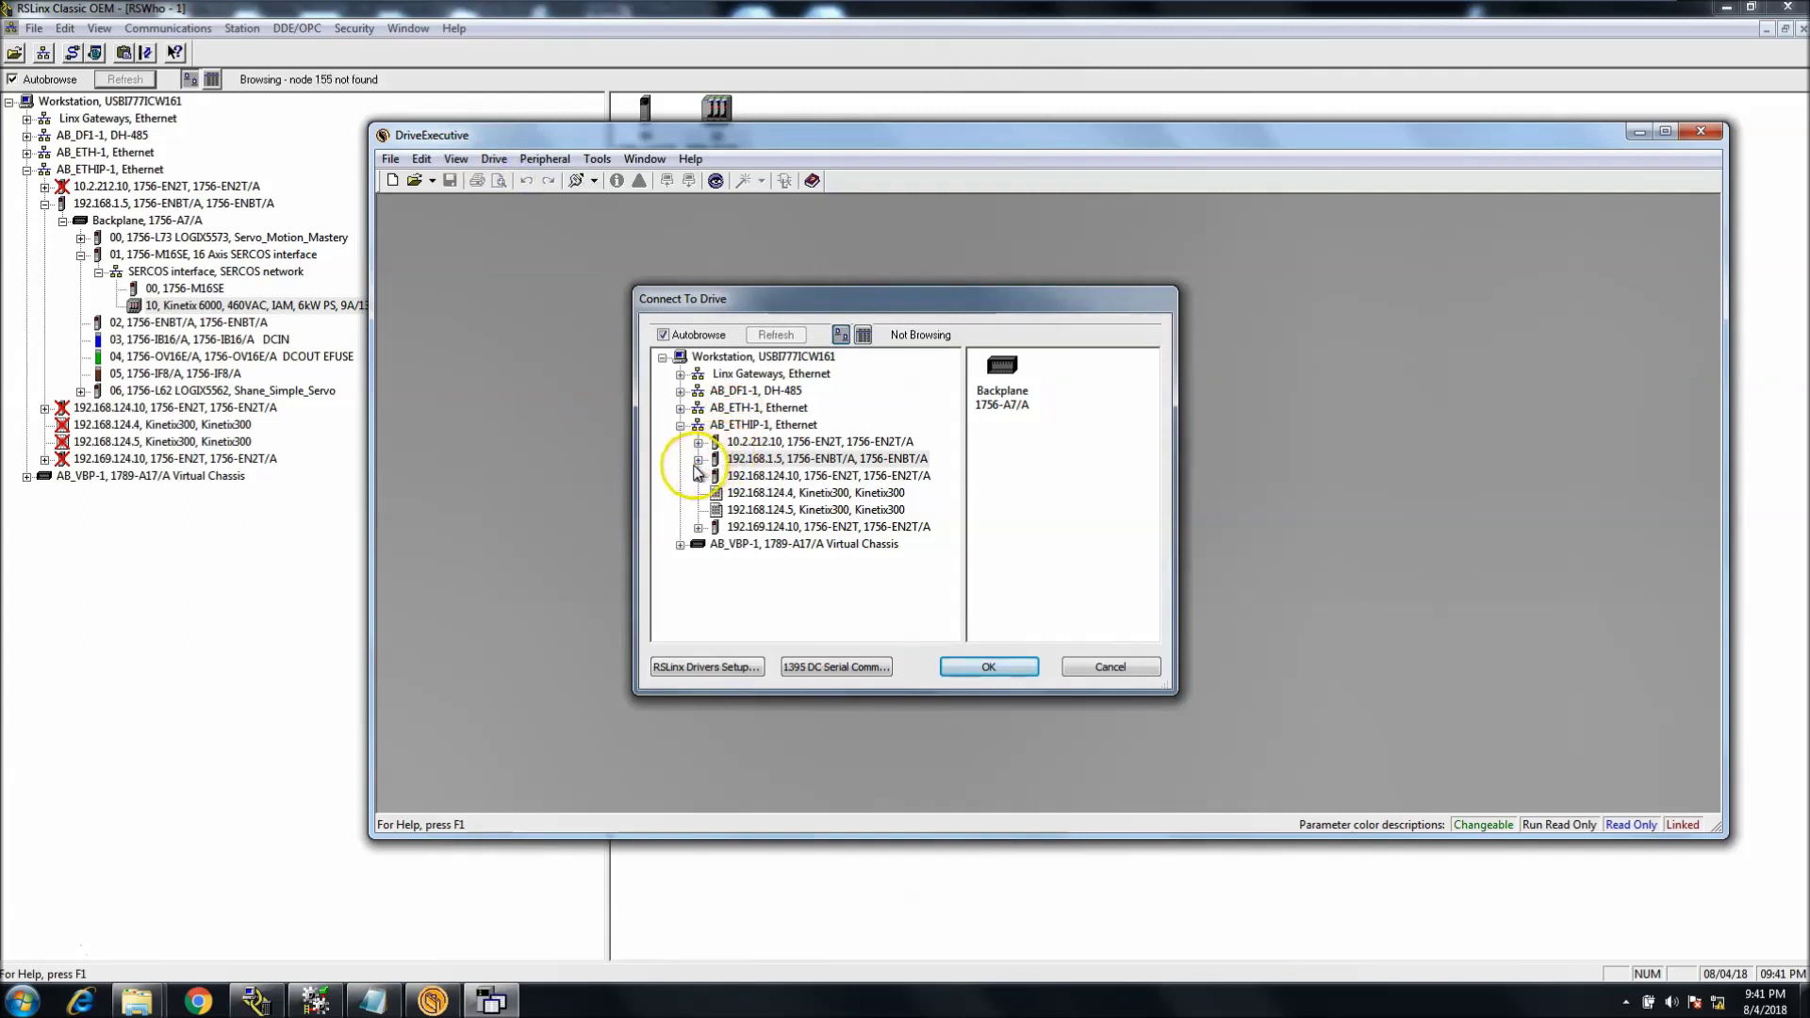
{"action": "left_click", "coordinate": [699, 459]}
{"action": "left_click", "coordinate": [717, 476]}
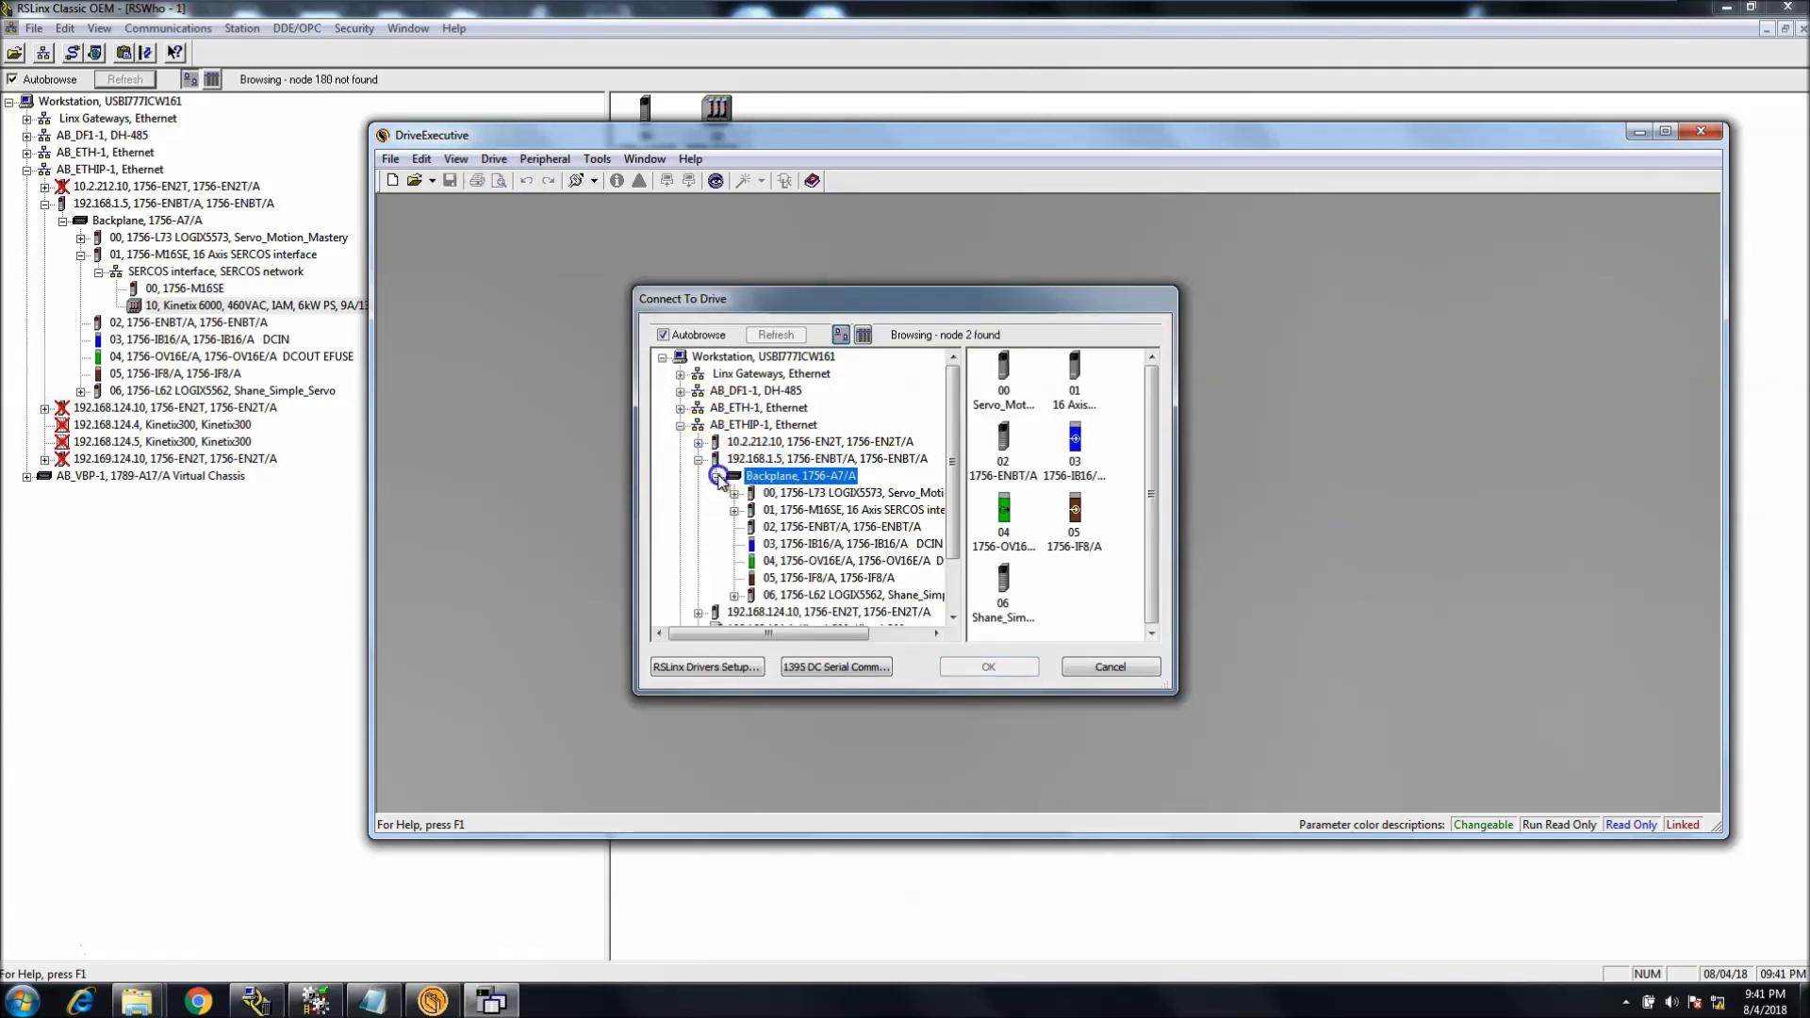
{"action": "double_click", "coordinate": [769, 514]}
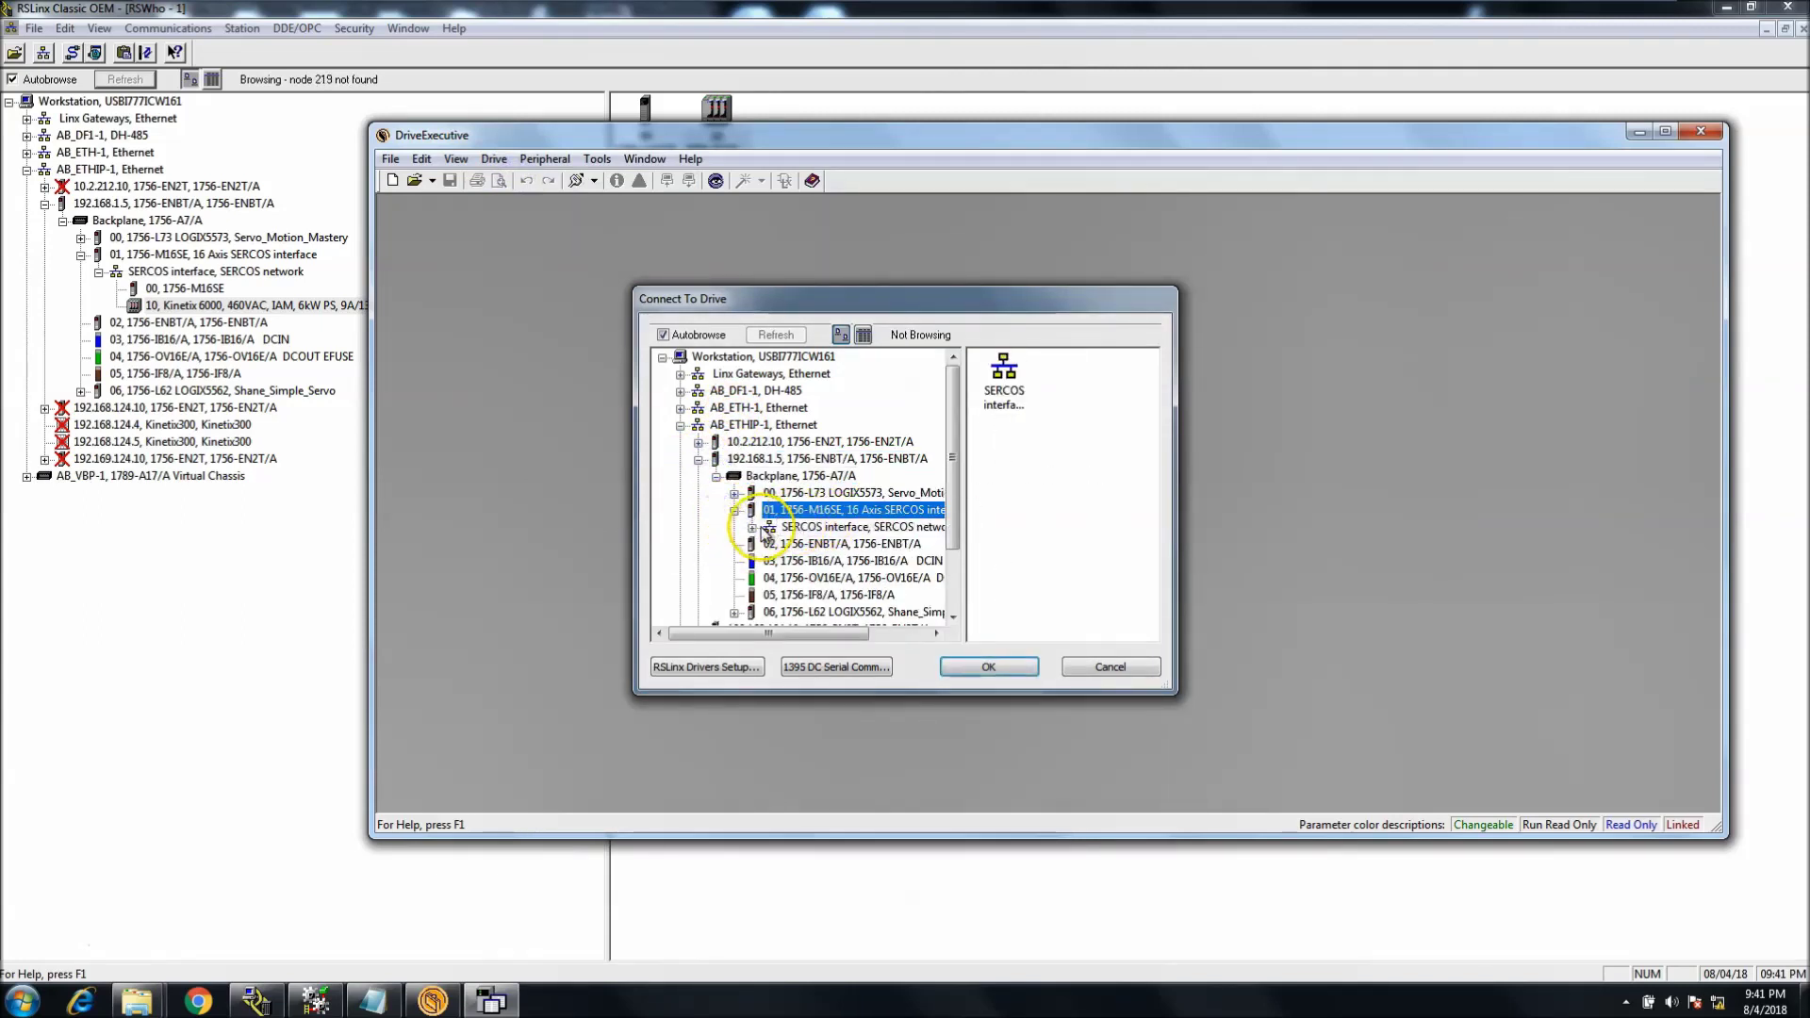
{"action": "double_click", "coordinate": [767, 530]}
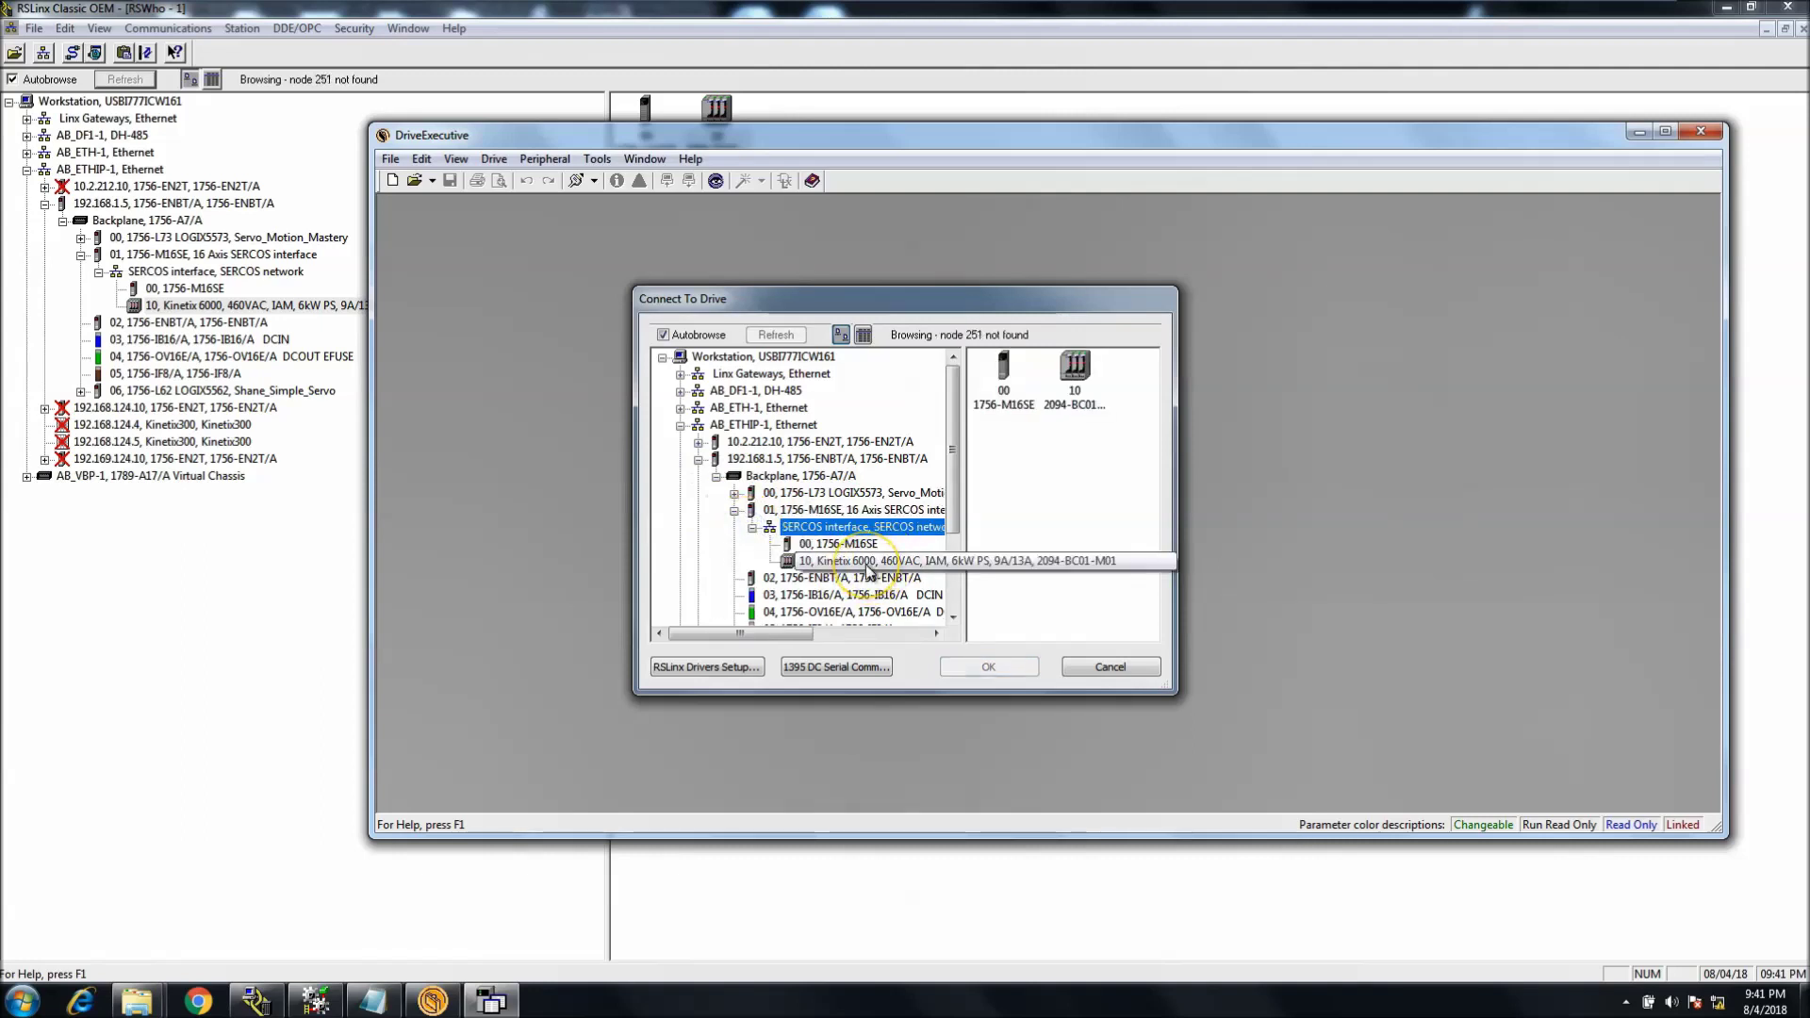
{"action": "left_click", "coordinate": [867, 566]}
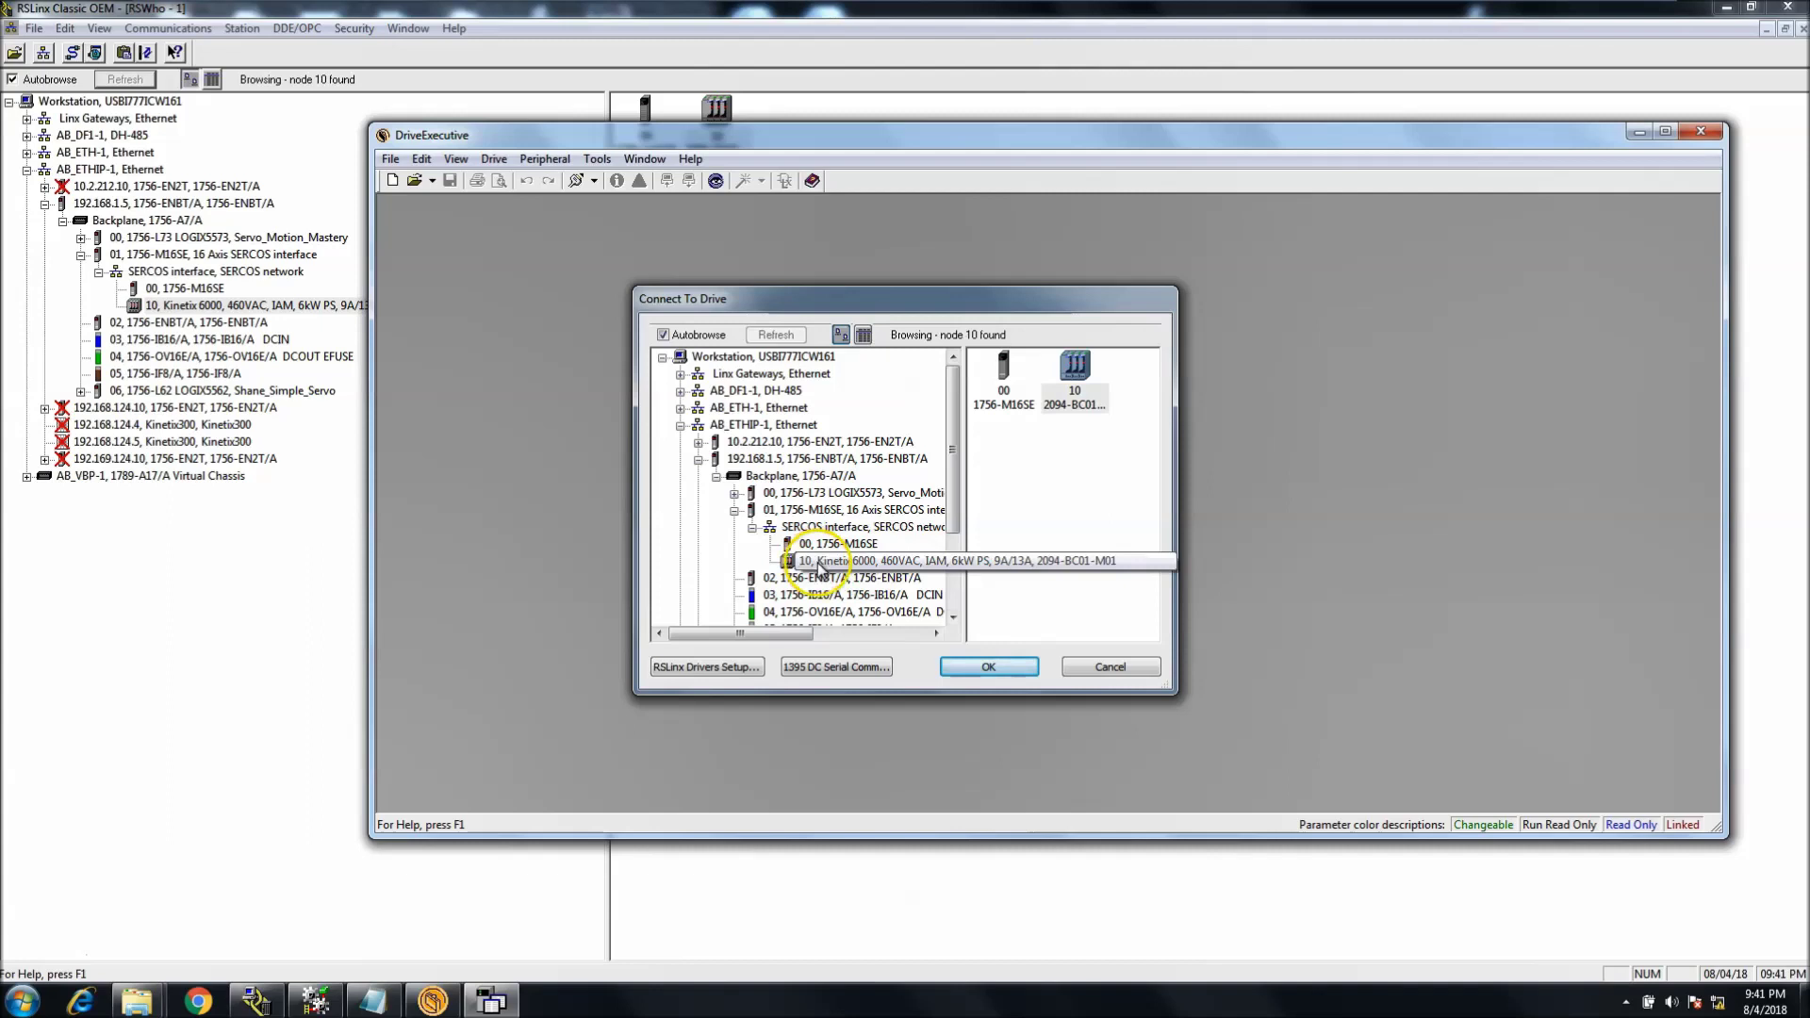
{"action": "left_click", "coordinate": [992, 666]}
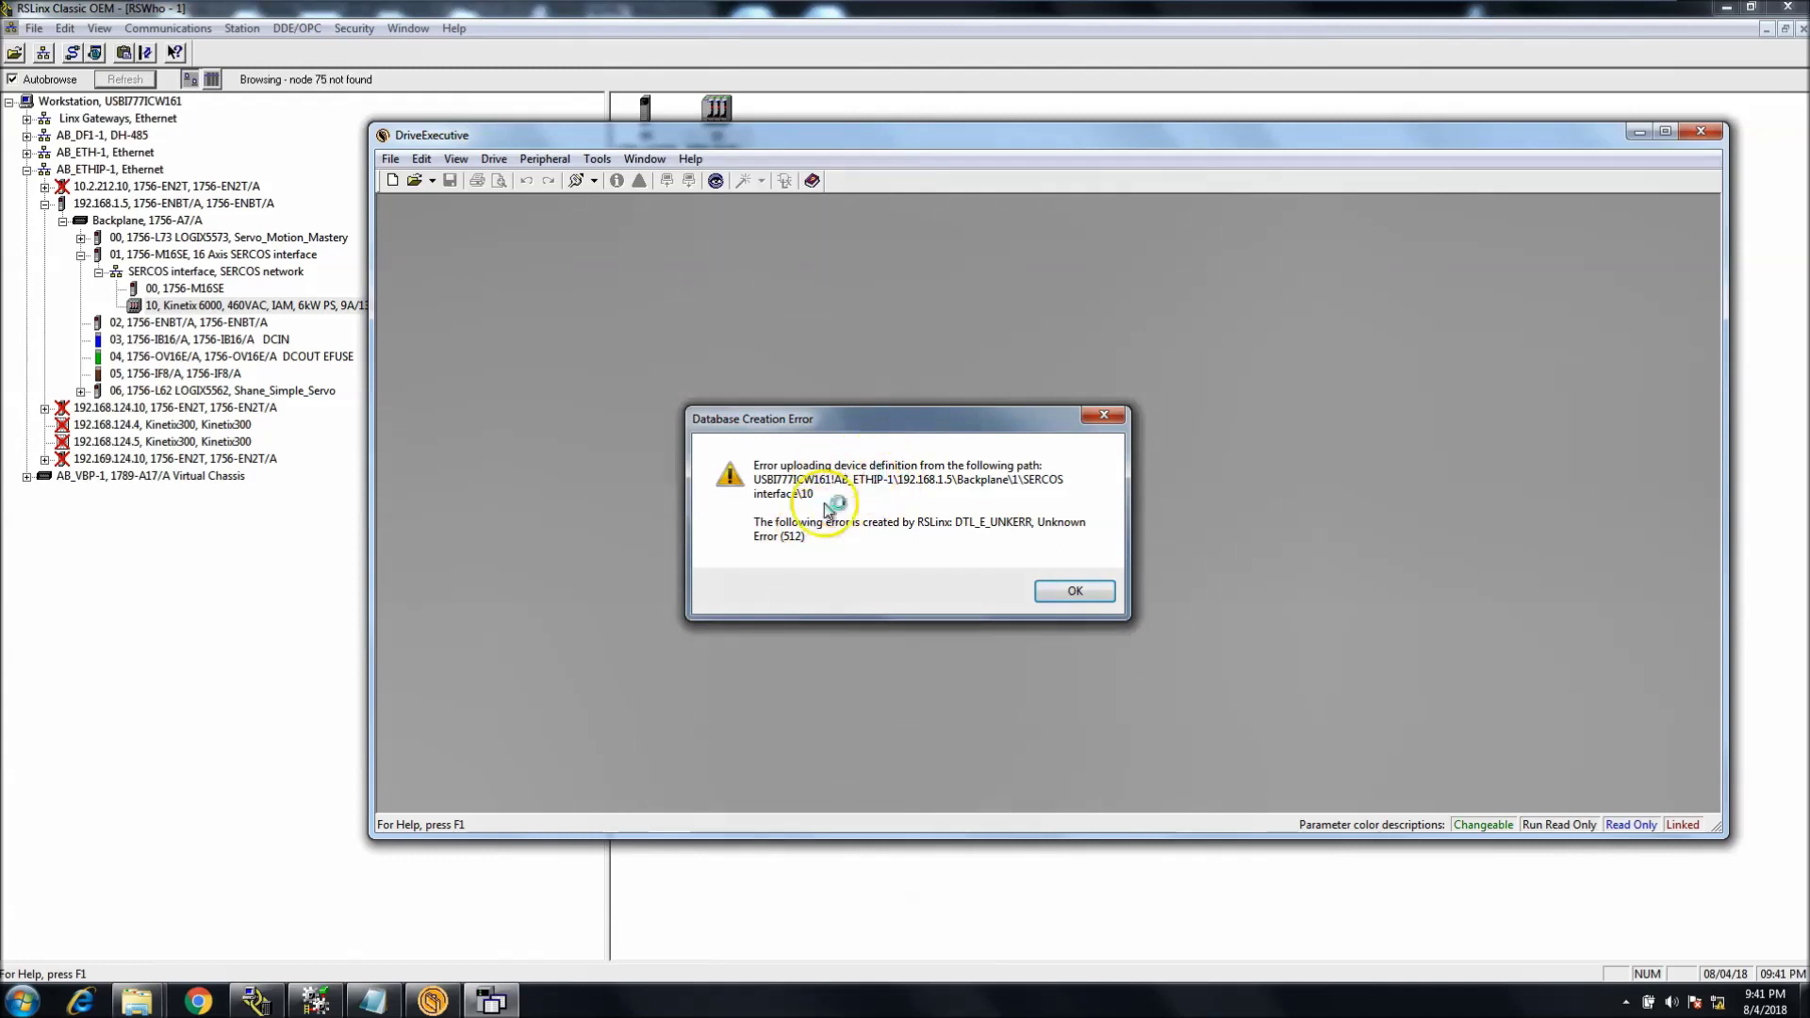
{"action": "left_click", "coordinate": [1076, 592]}
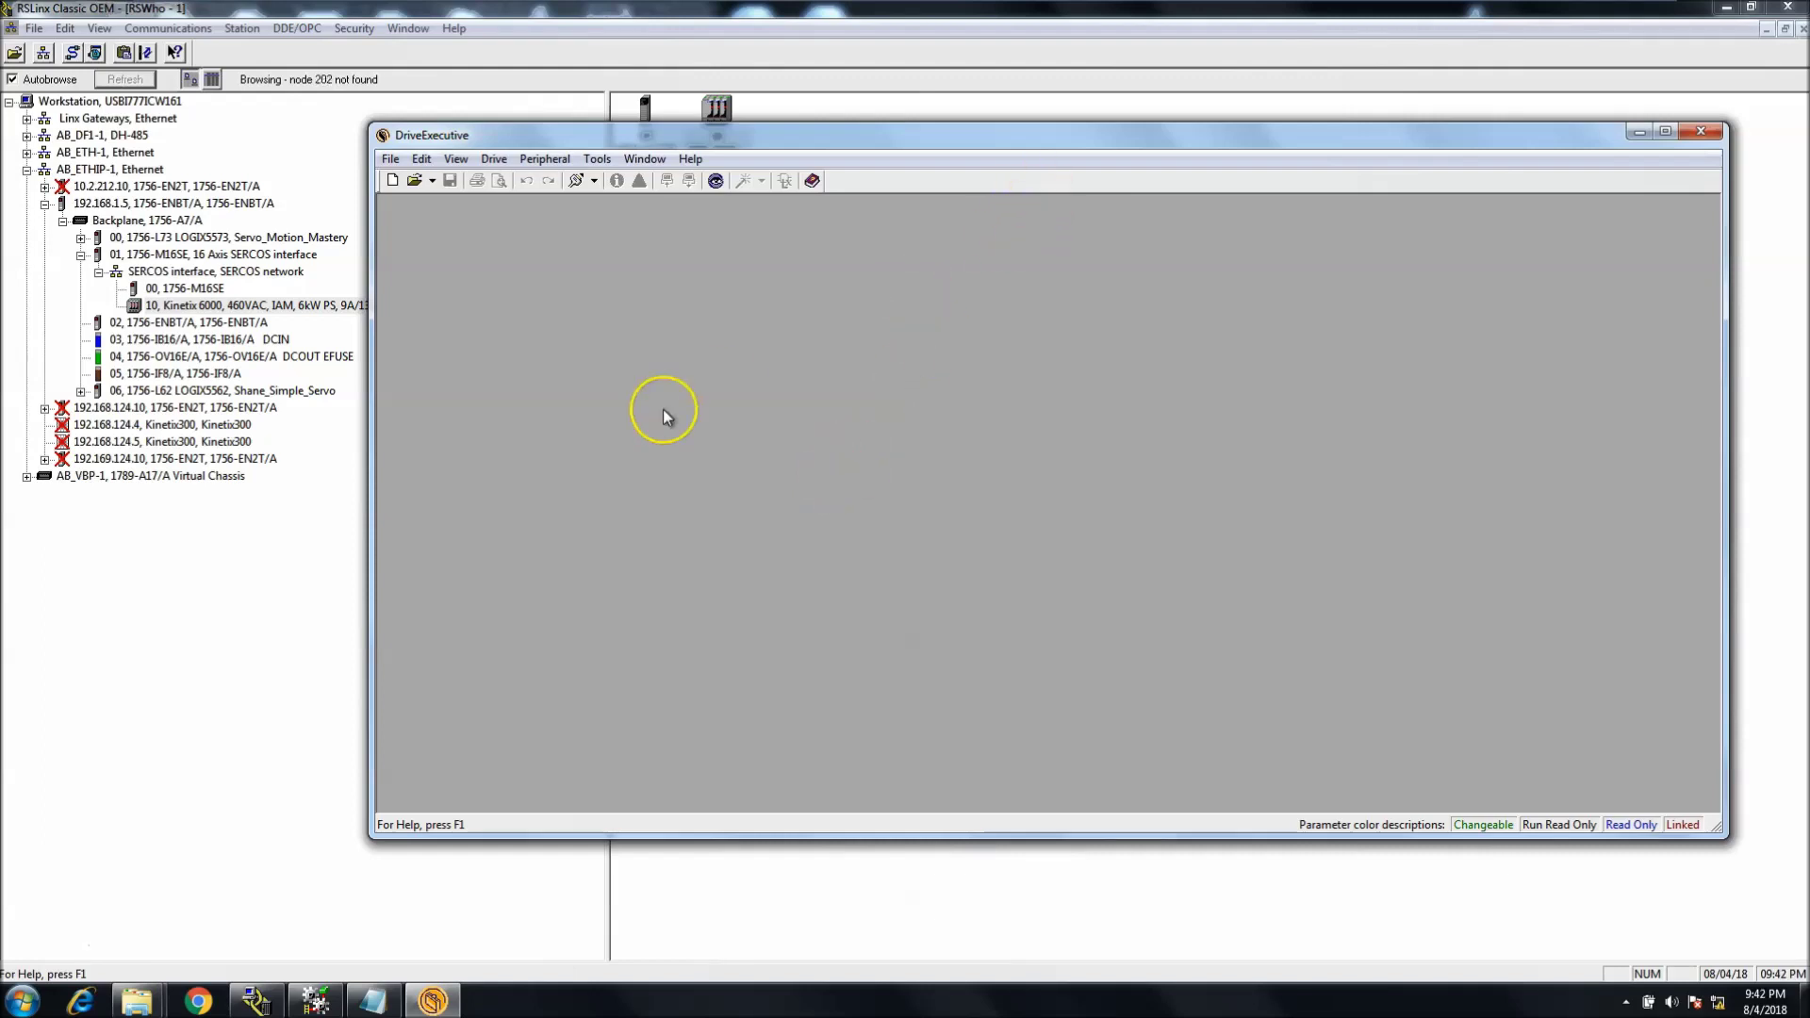
- Close DriveExecutive, collapse 192.168.1.5 and AB_ETHIP-1, and expand AB_DF1-1, DH-485 in RSWho
{"action": "left_click", "coordinate": [1694, 133]}
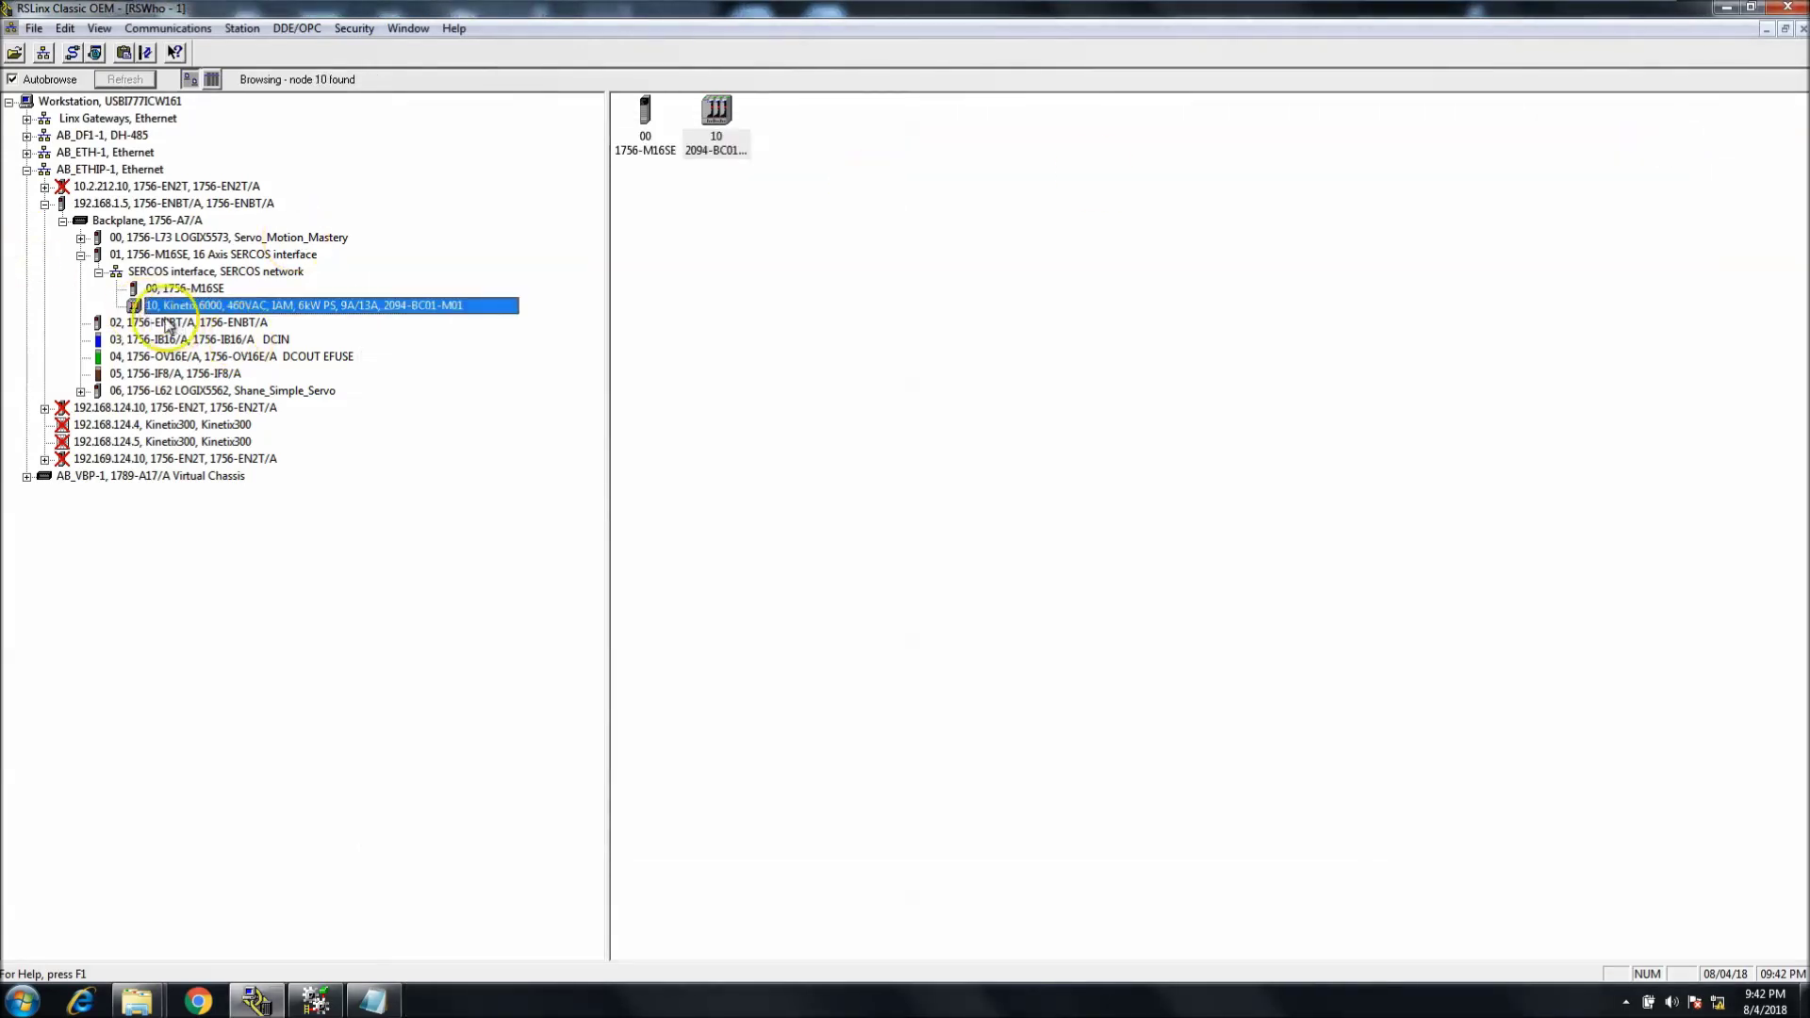
{"action": "left_click", "coordinate": [44, 203]}
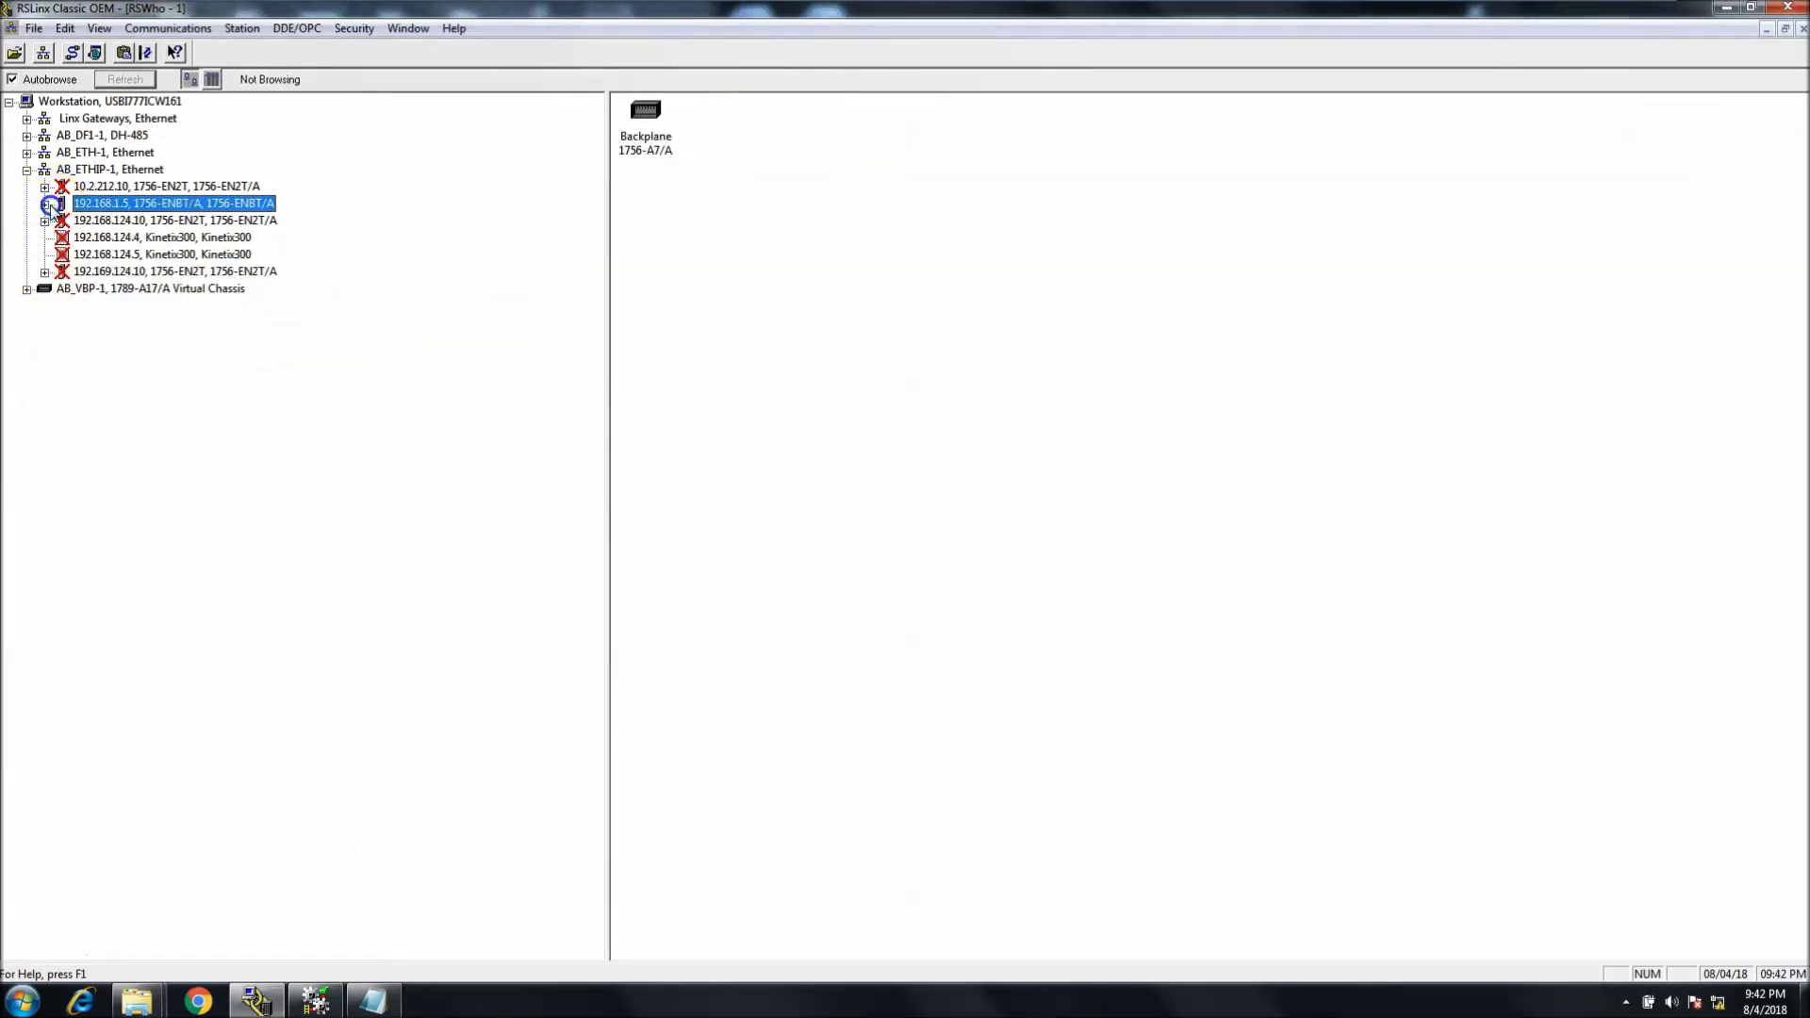
{"action": "left_click", "coordinate": [28, 136]}
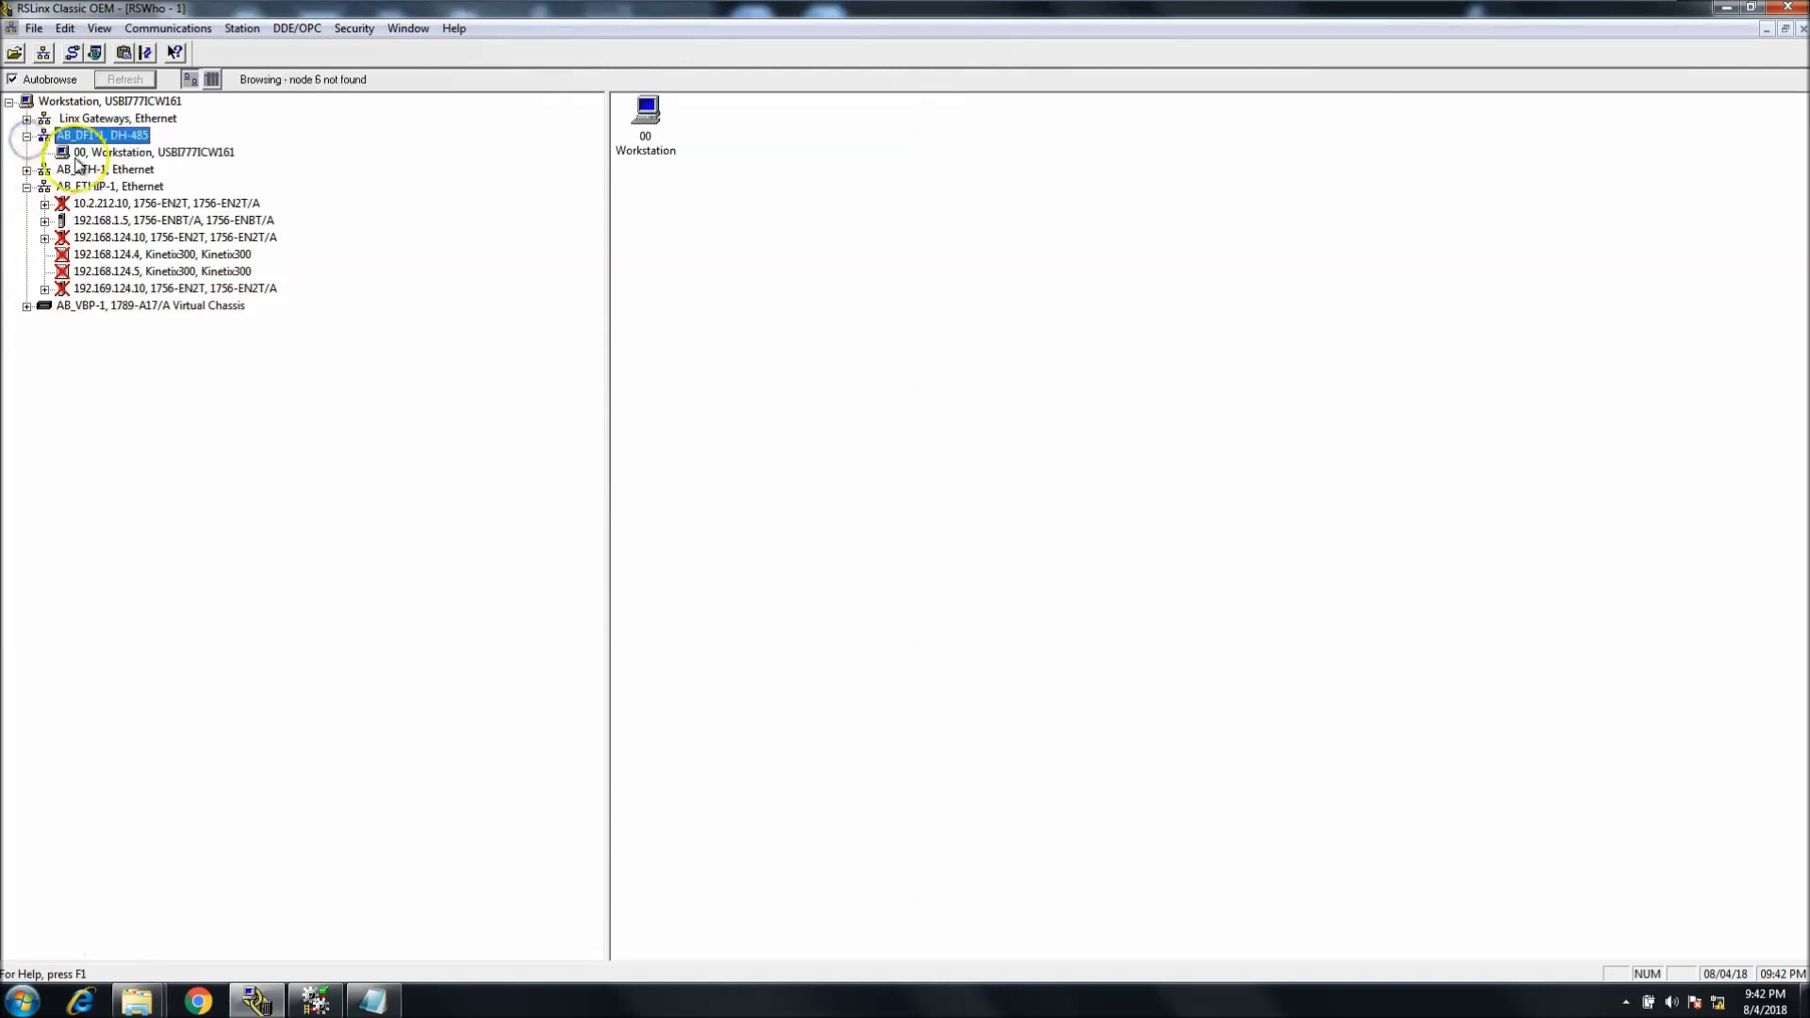
{"action": "left_click", "coordinate": [27, 188]}
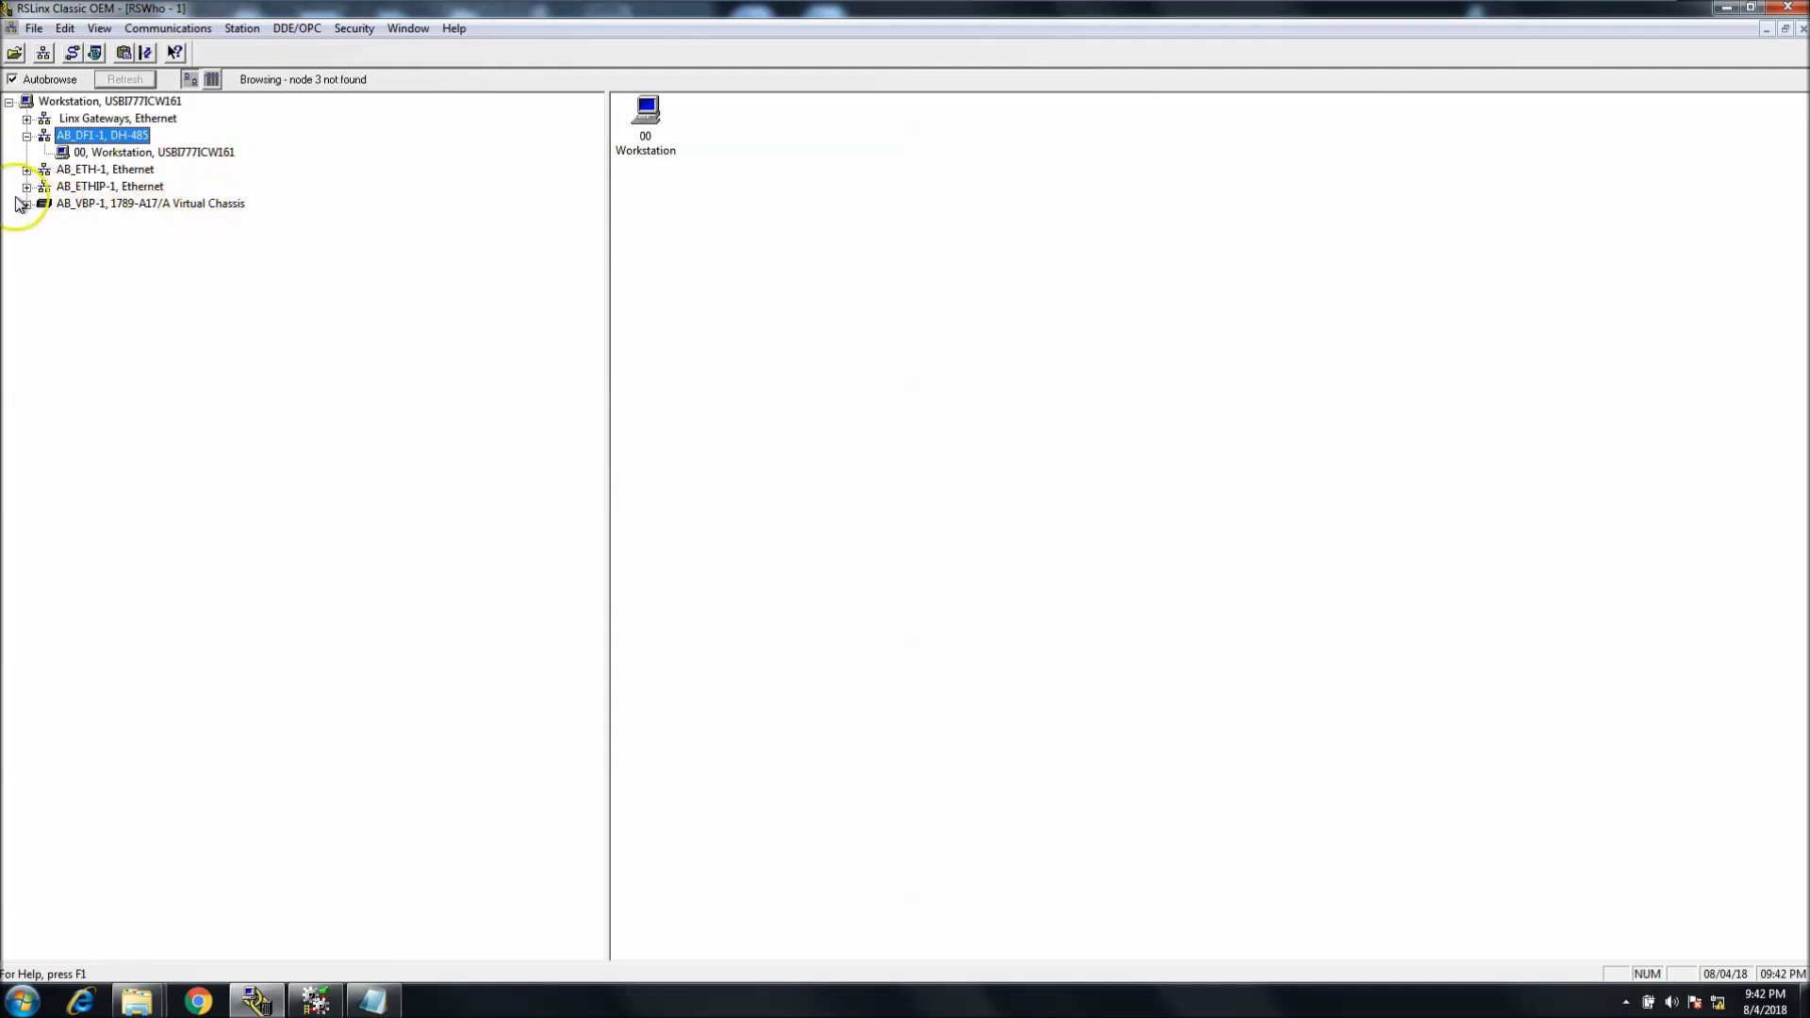
- Expand AB_ETHIP-1, Ethernet to show six nodes, with only 192.168.1.5 (1756-ENBT/A) reachable
{"action": "left_click", "coordinate": [27, 188]}
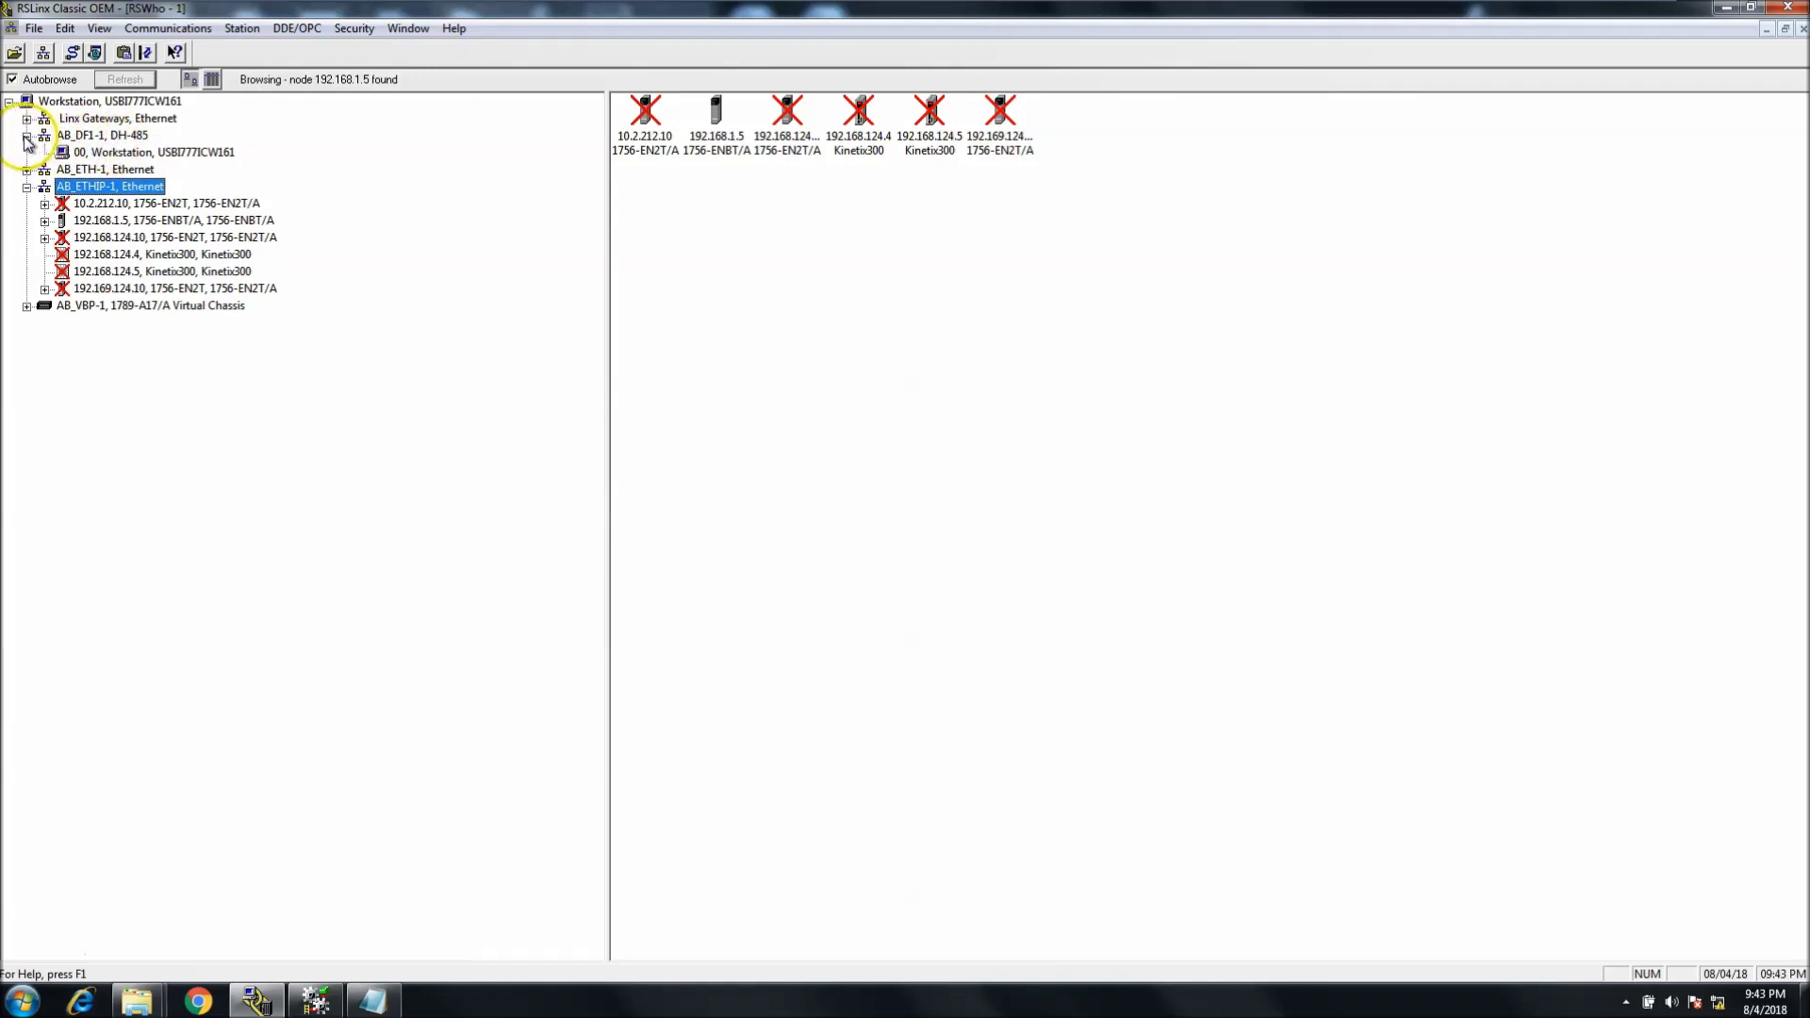
- Select the AB_DF1-1, DH-485 driver to view its nodes: only workstation 00, with node 11 not found
{"action": "left_click", "coordinate": [94, 135]}
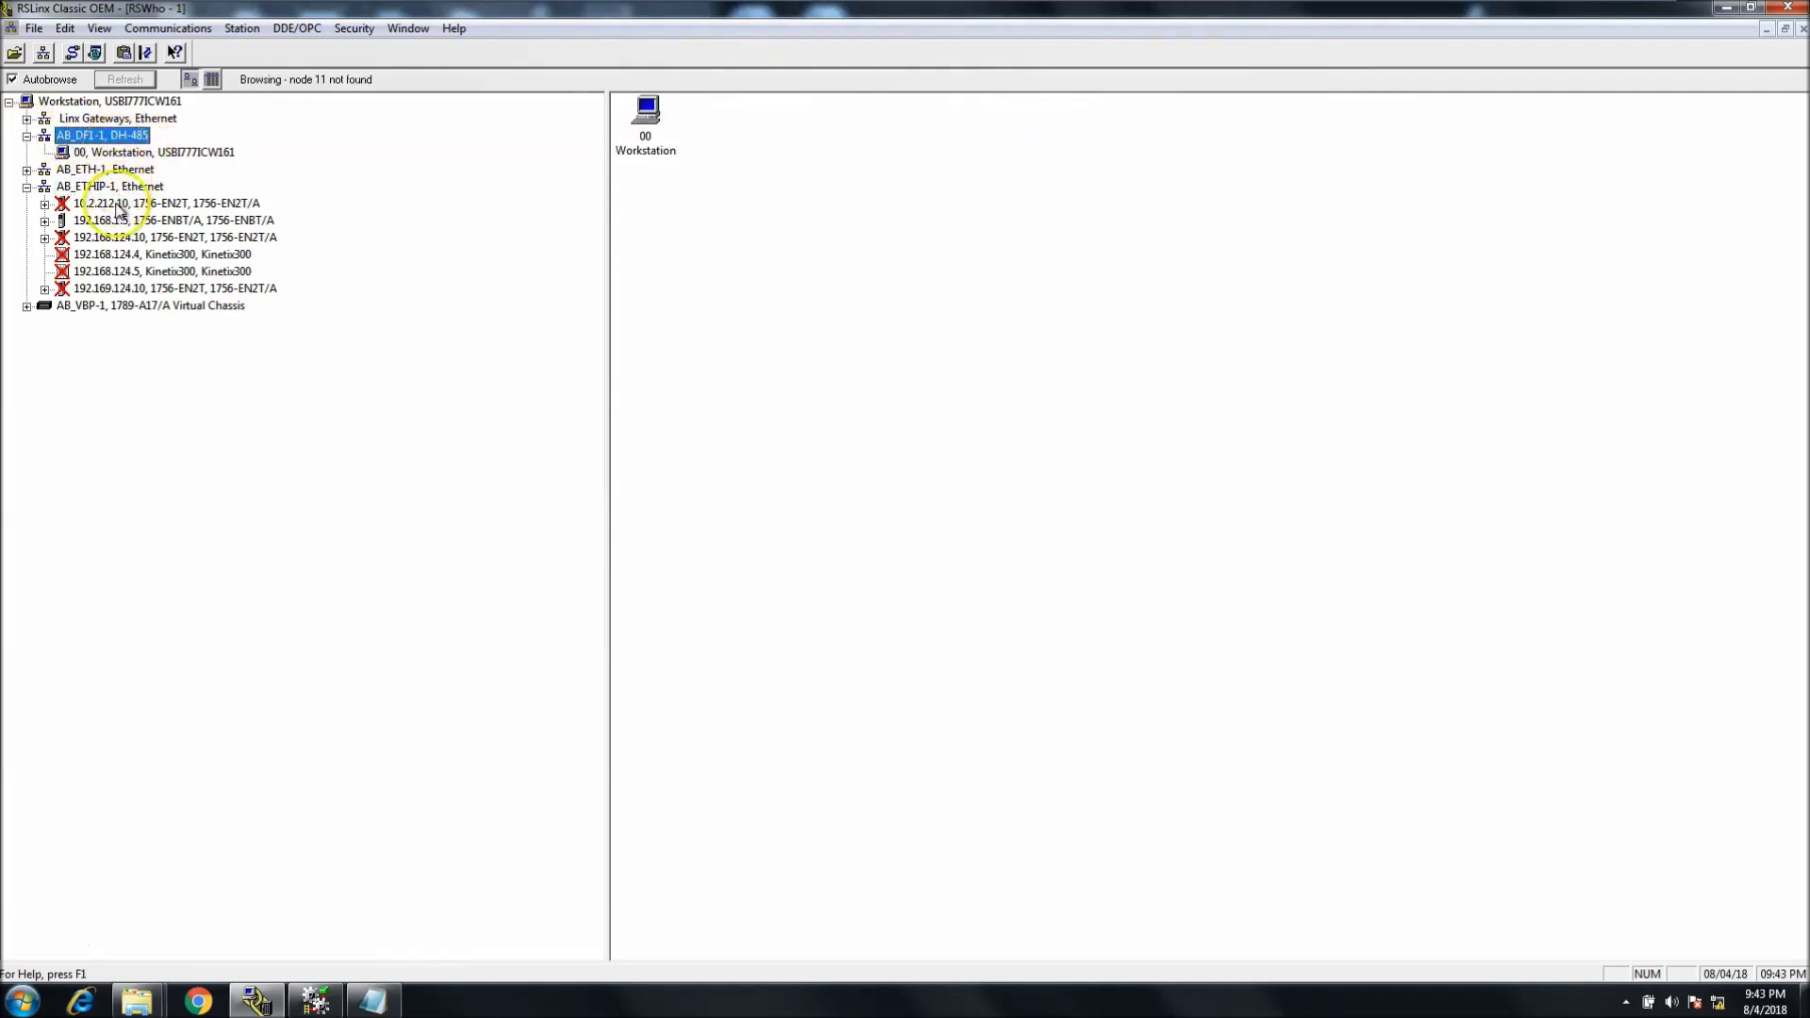